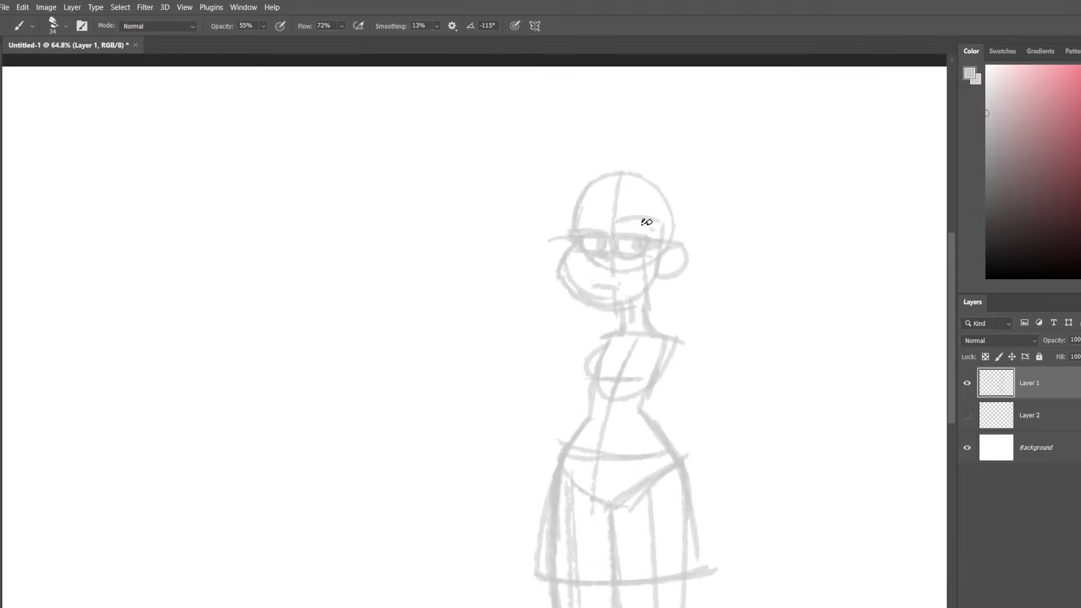
# Move the horizontal ground line on Layer 2 down to the level of the woman's feet.
pyautogui.scroll(2, 560, 205)
pyautogui.scroll(-3, 480, 371)
pyautogui.scroll(3, 663, 437)
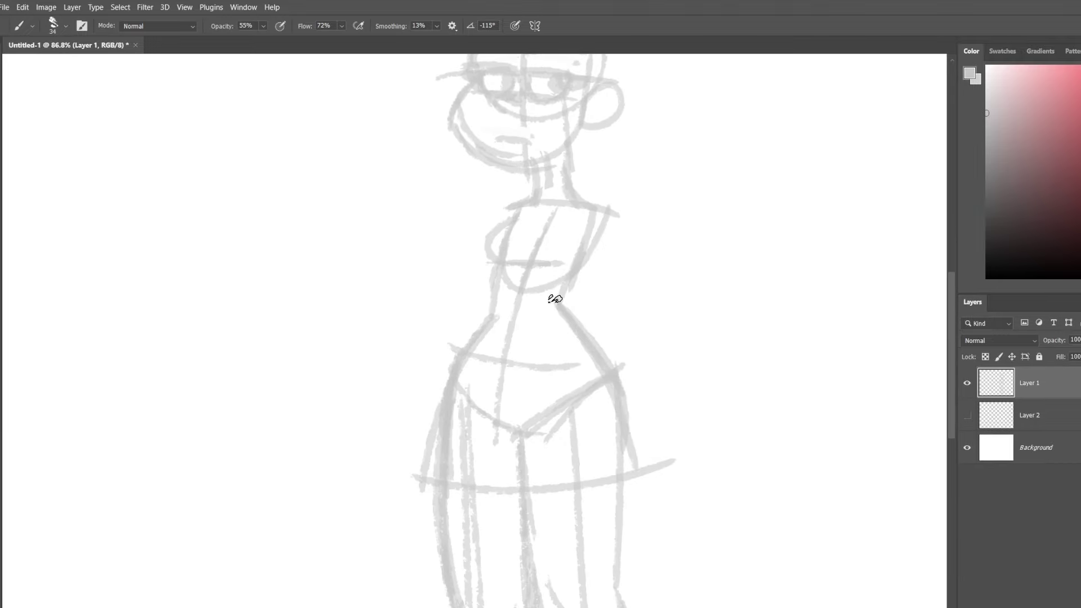
pyautogui.scroll(-5, 565, 312)
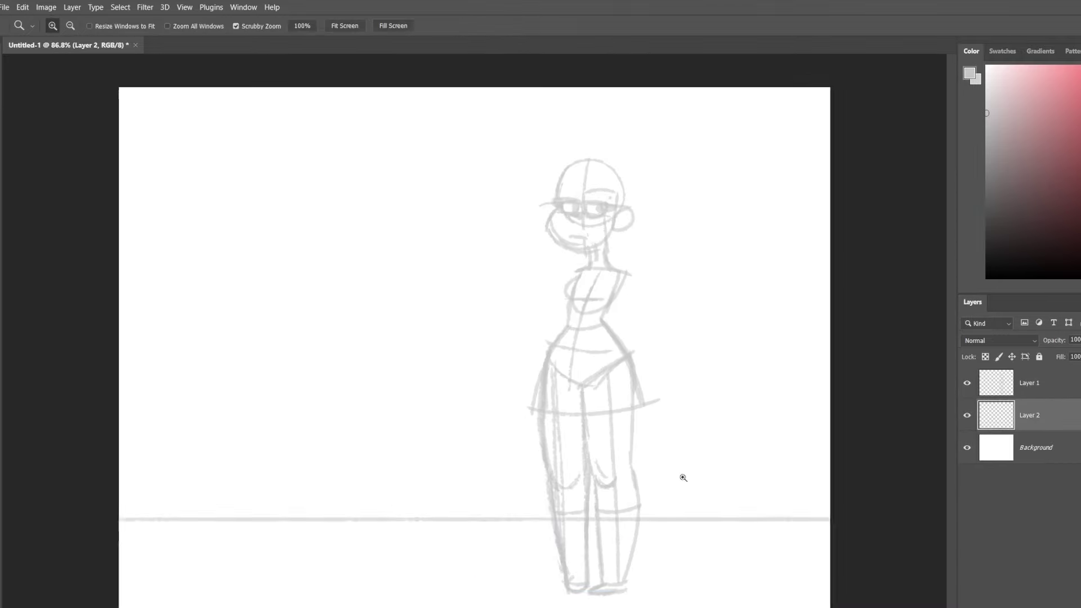
pyautogui.hotkey('ctrl', 't')
pyautogui.moveTo(683, 475); pyautogui.dragTo(685, 569)
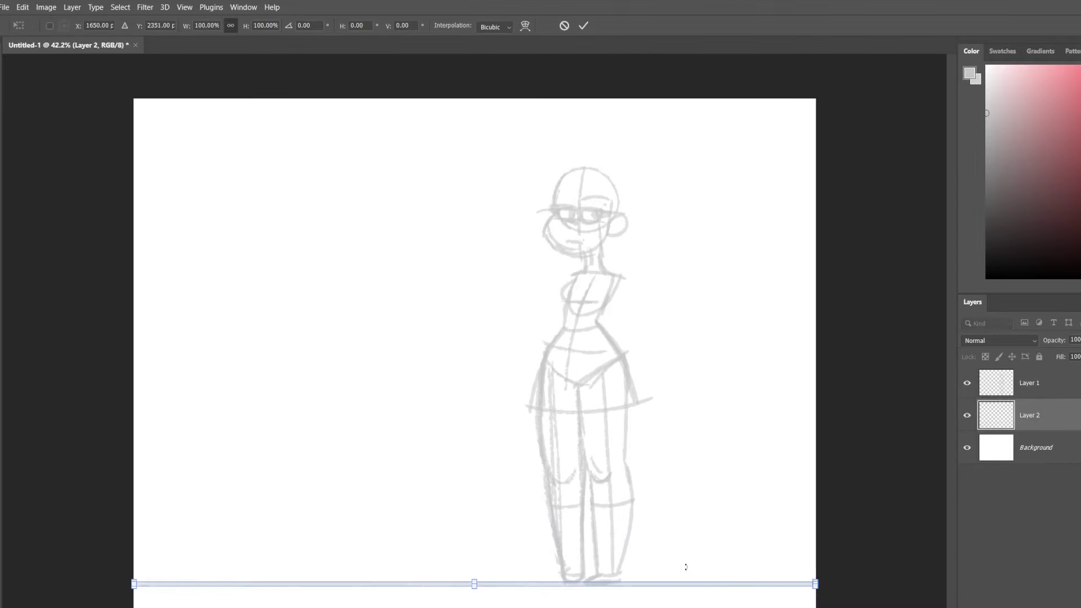
pyautogui.press('Return')
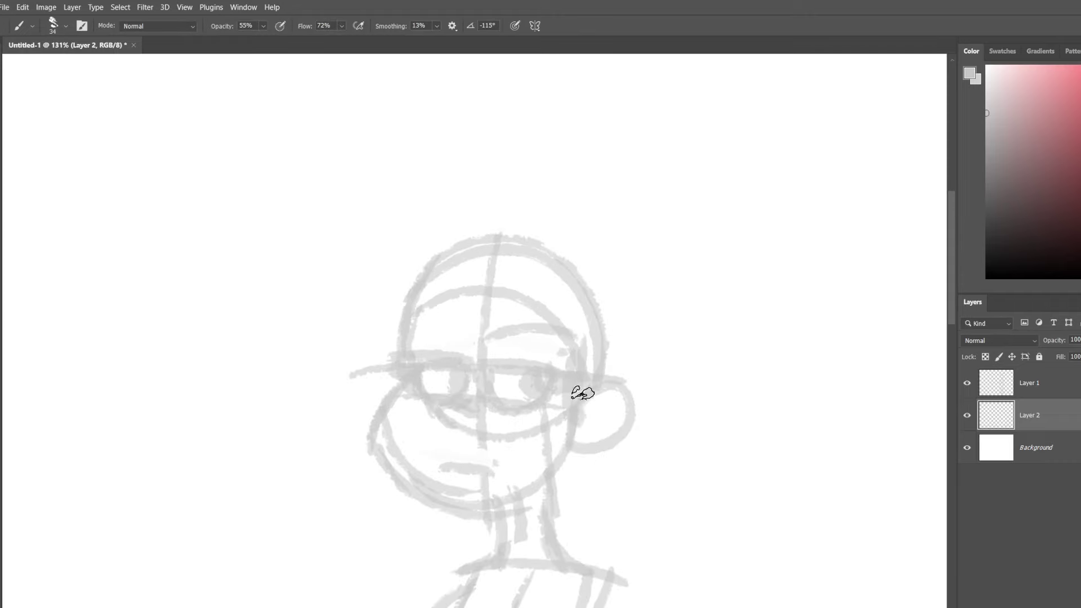
pyautogui.moveTo(590, 290); pyautogui.dragTo(707, 436)
pyautogui.scroll(-4, 703, 449)
pyautogui.moveTo(640, 212)
pyautogui.mouseDown()
pyautogui.moveTo(599, 371)
pyautogui.moveTo(652, 374)
pyautogui.mouseUp()
pyautogui.moveTo(608, 394)
pyautogui.mouseDown()
pyautogui.moveTo(683, 389)
pyautogui.moveTo(642, 282)
pyautogui.moveTo(597, 316)
pyautogui.mouseUp()
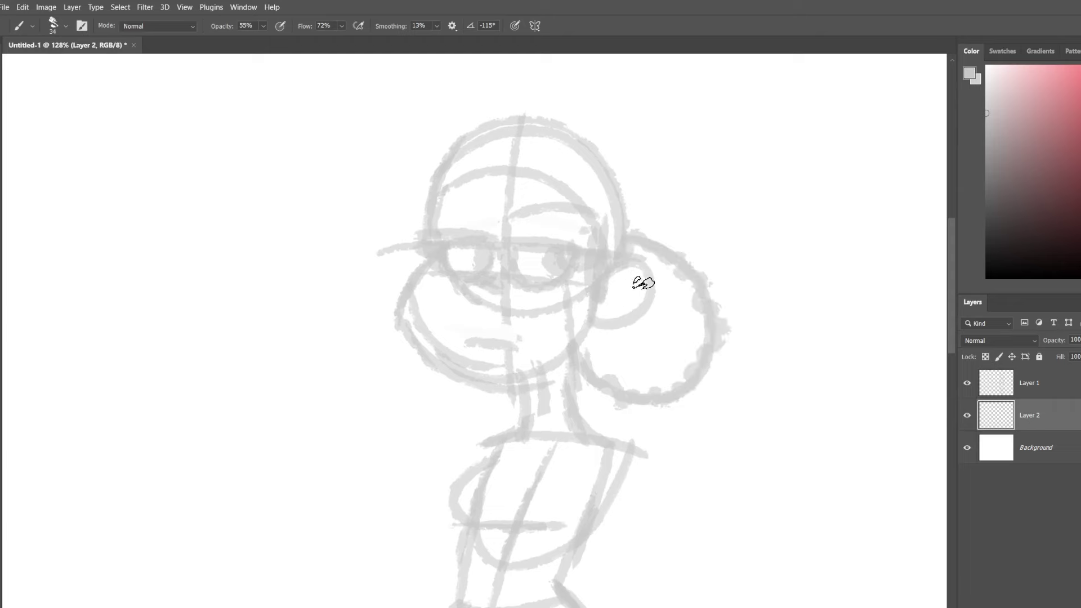
pyautogui.press('g')
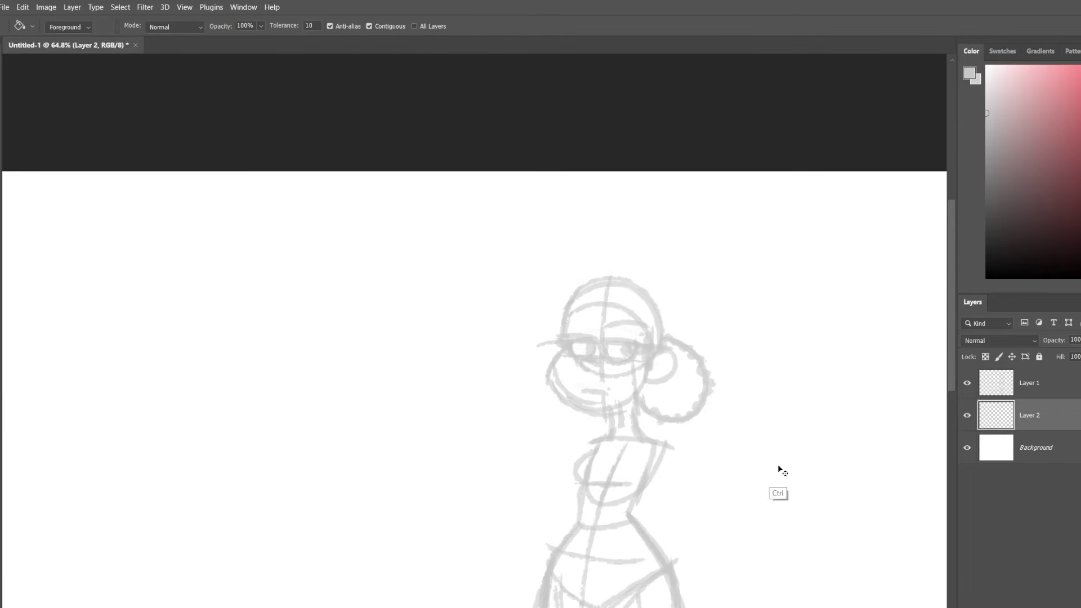
pyautogui.hotkey('ctrl', 'z')
# On Layer 1, sketch the head covering with a curved hairline band across the woman's forehead.
pyautogui.click(1017, 383)
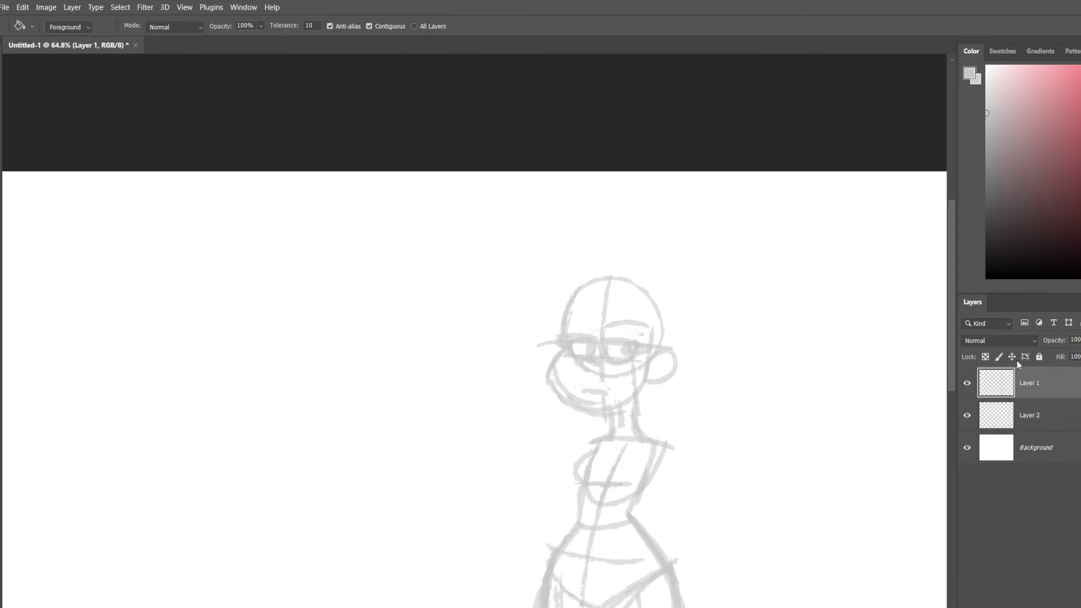
pyautogui.press('b')
pyautogui.moveTo(542, 280); pyautogui.dragTo(624, 395)
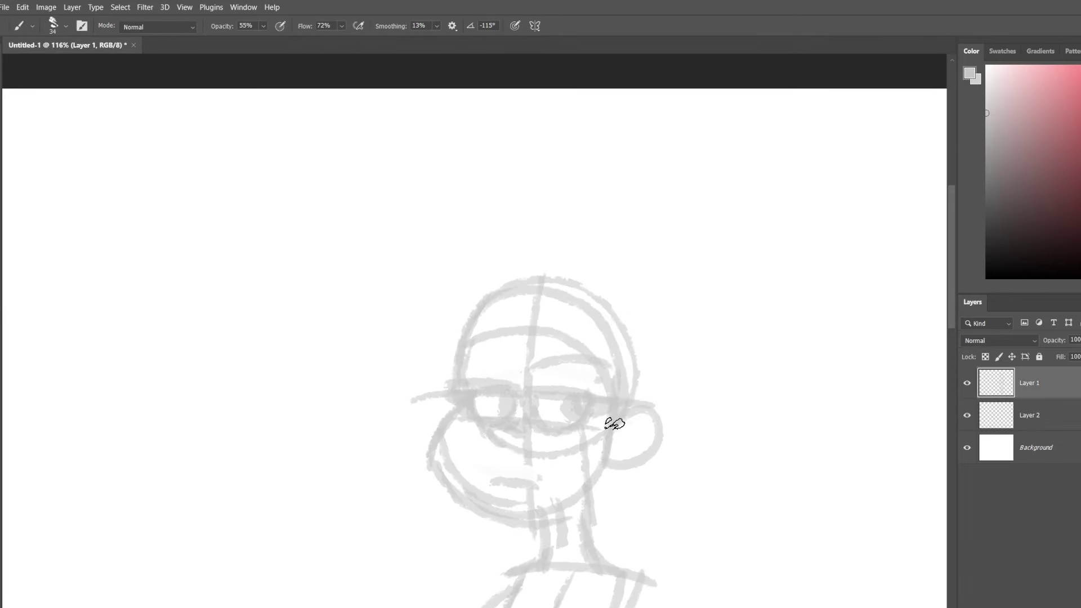
pyautogui.moveTo(593, 296); pyautogui.dragTo(659, 411)
# Rough in the woman's filled round hair bun and her arms, one on the hip and one resting on a slanted guide line.
pyautogui.scroll(-8, 659, 410)
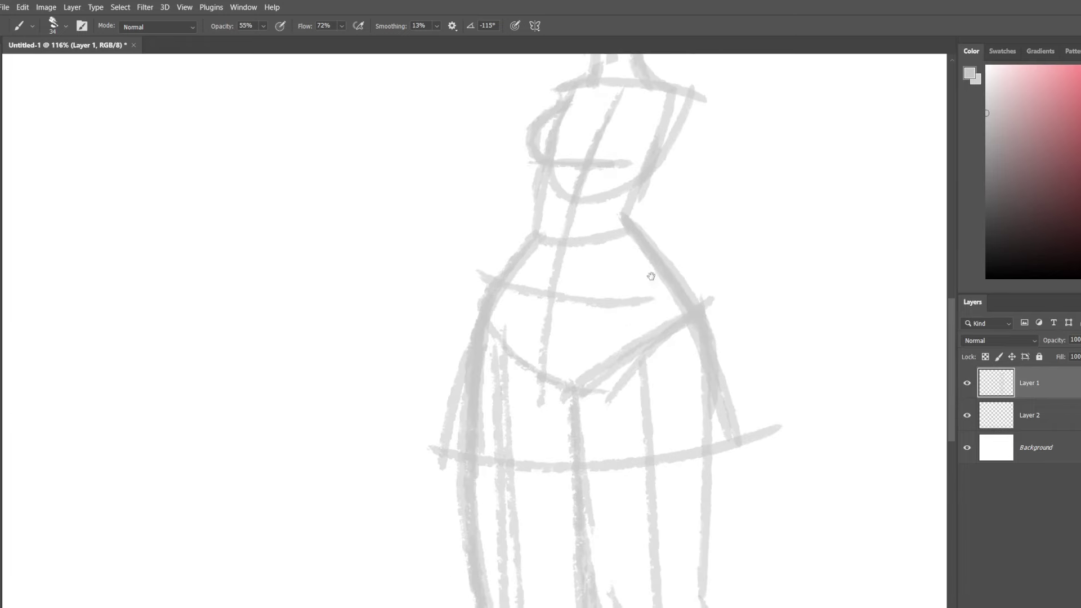
pyautogui.moveTo(647, 367); pyautogui.dragTo(591, 201)
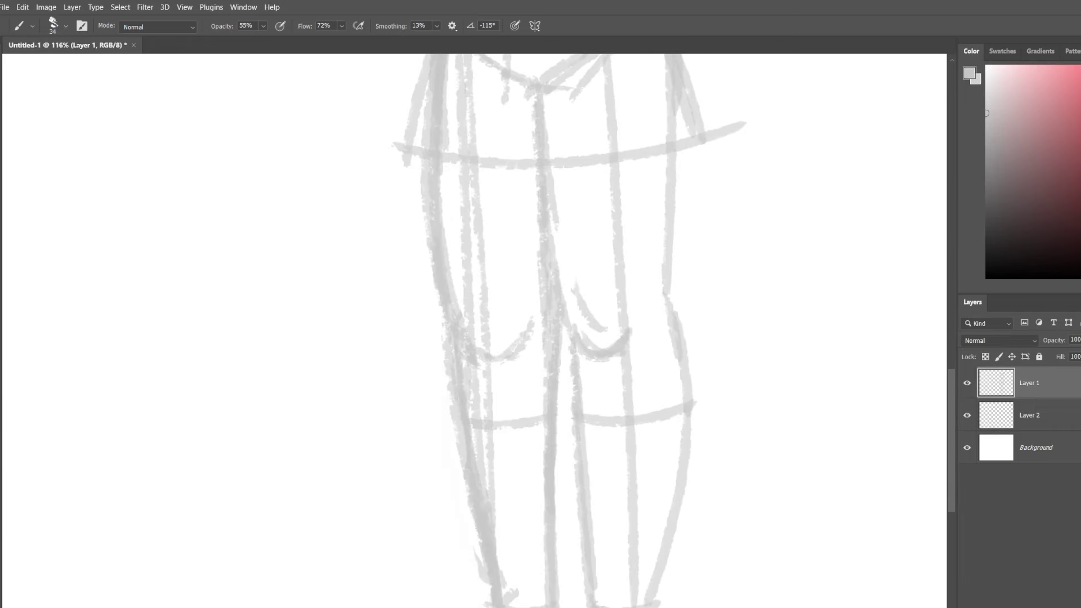
pyautogui.moveTo(704, 278); pyautogui.dragTo(704, 419)
pyautogui.scroll(8, 634, 355)
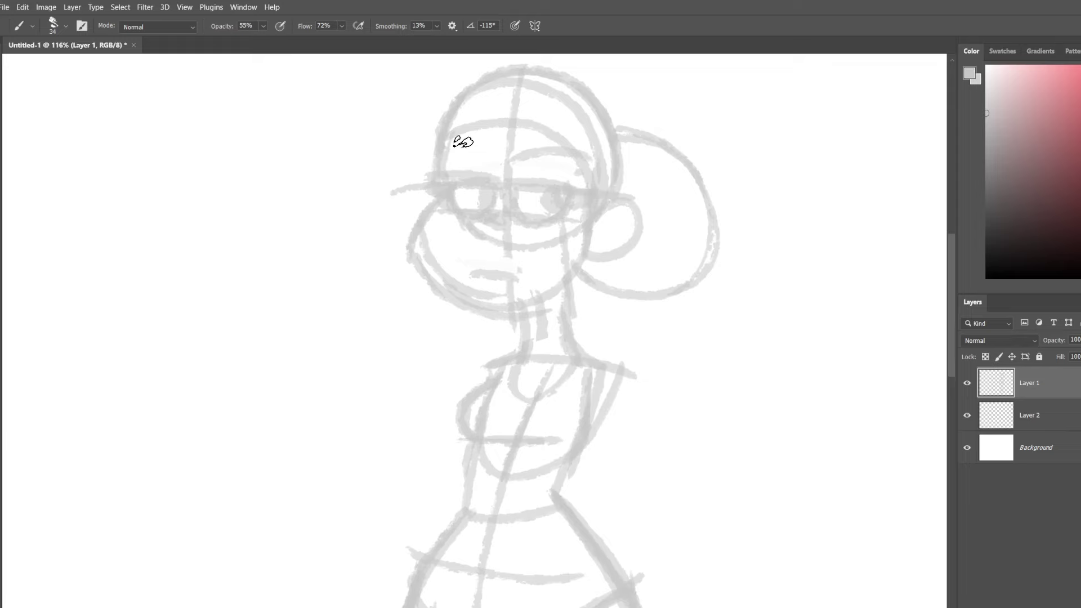
pyautogui.scroll(-6, 463, 142)
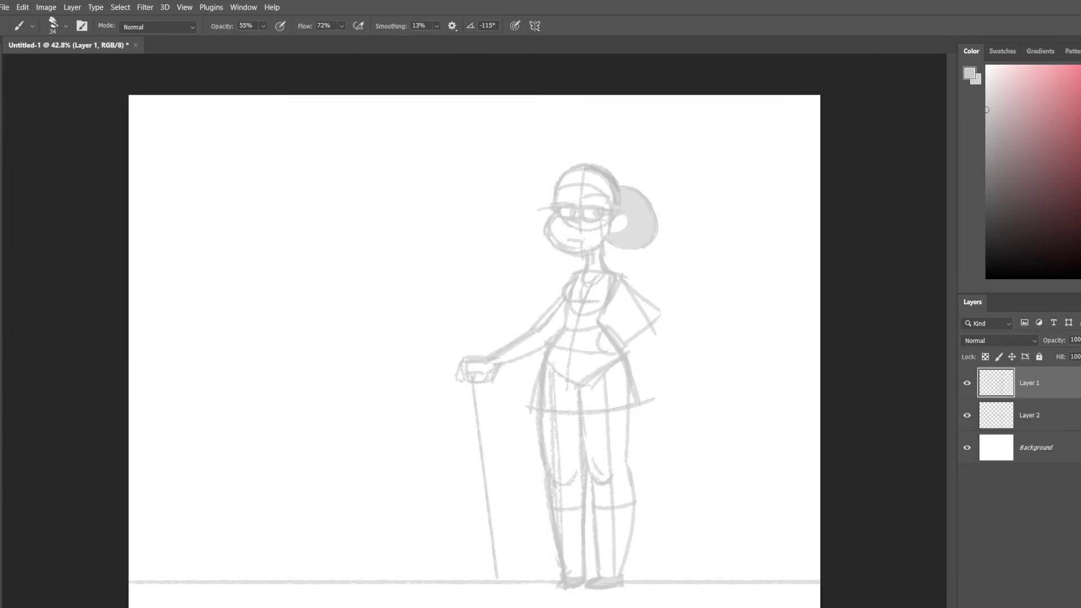
# Add a new layer above, and on Layer 1 sketch the bat's handle, shoulders and long blade around the slanted guide line.
pyautogui.hotkey('ctrl', 'shift', 'alt', 'n')
pyautogui.scroll(3, 492, 345)
pyautogui.moveTo(480, 278); pyautogui.dragTo(489, 364)
pyautogui.moveTo(514, 259); pyautogui.dragTo(524, 372)
pyautogui.moveTo(491, 346); pyautogui.dragTo(478, 391)
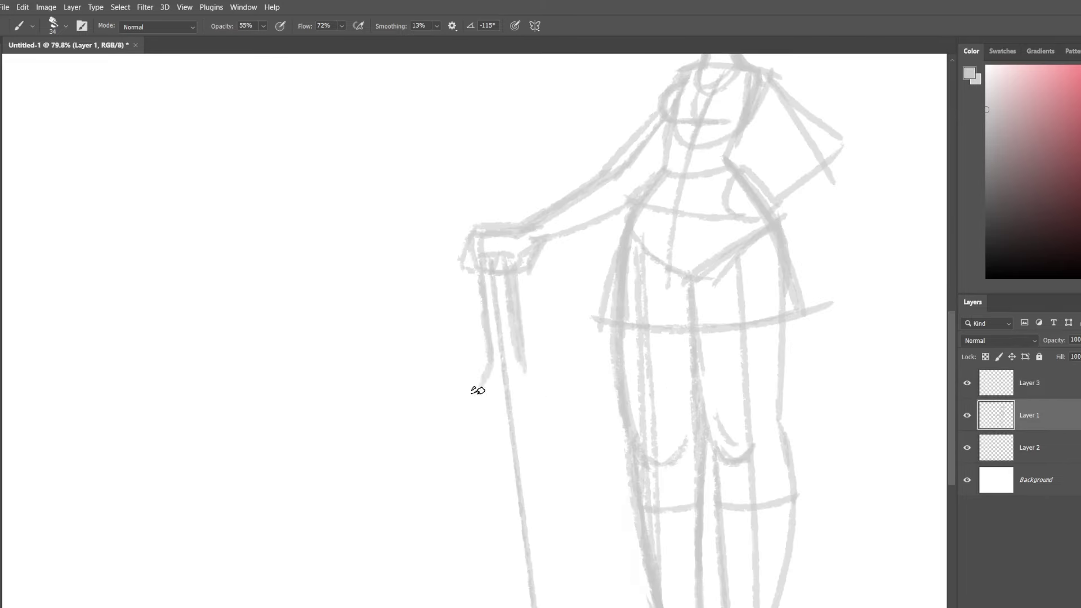
pyautogui.moveTo(496, 605); pyautogui.dragTo(469, 403)
pyautogui.moveTo(540, 386); pyautogui.dragTo(573, 585)
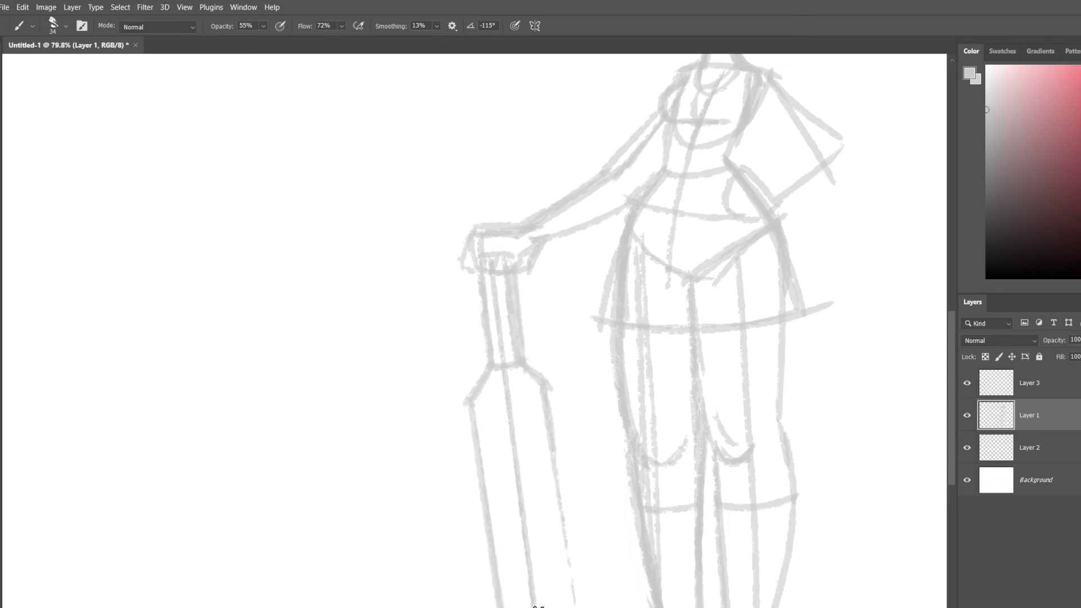
# Thicken the woman's arm outlines, and move the Layer 1 figure about 390 px to the right.
pyautogui.moveTo(624, 132); pyautogui.dragTo(562, 396)
pyautogui.moveTo(722, 381); pyautogui.dragTo(749, 420)
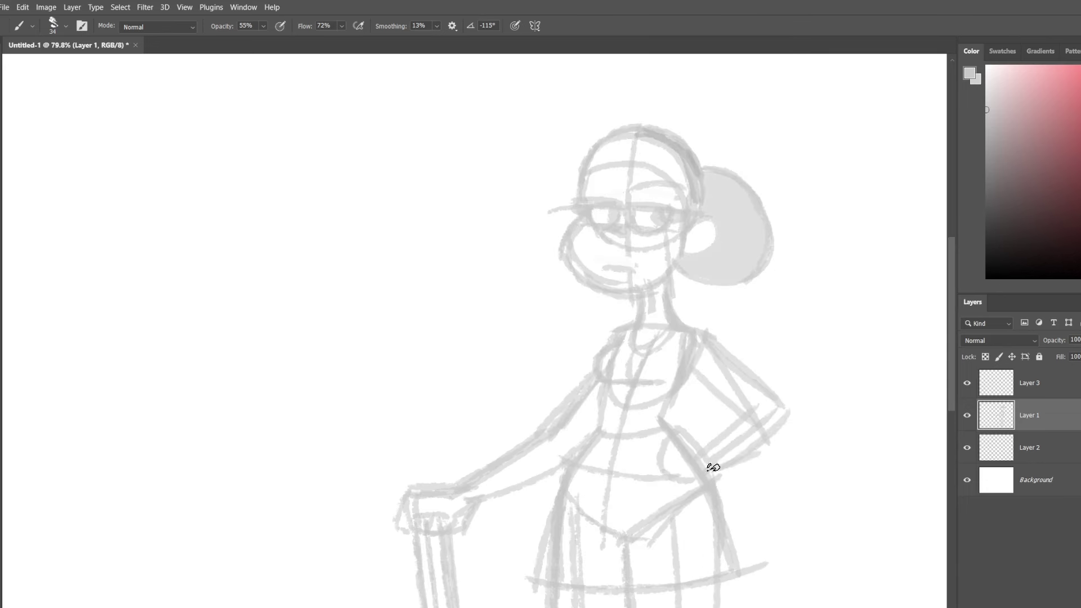
pyautogui.scroll(-4, 639, 436)
pyautogui.hotkey('ctrl', 't')
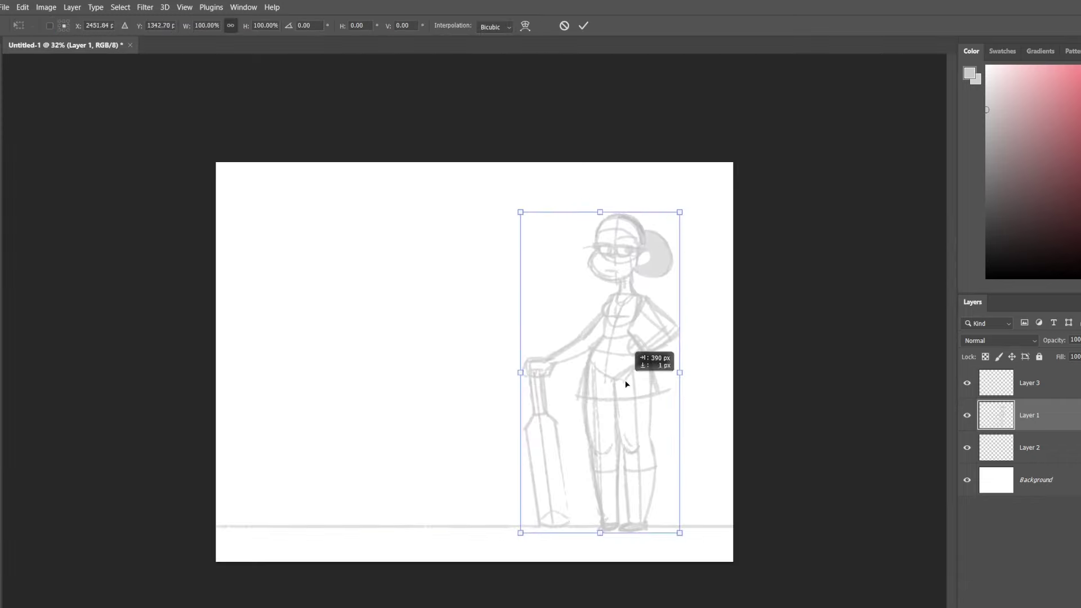
pyautogui.press('Return')
# On Layer 3, sketch a second figure's tilted head with facial guides, neck and chest in the canvas's empty left area.
pyautogui.hotkey('alt', ']')
pyautogui.scroll(1, 625, 379)
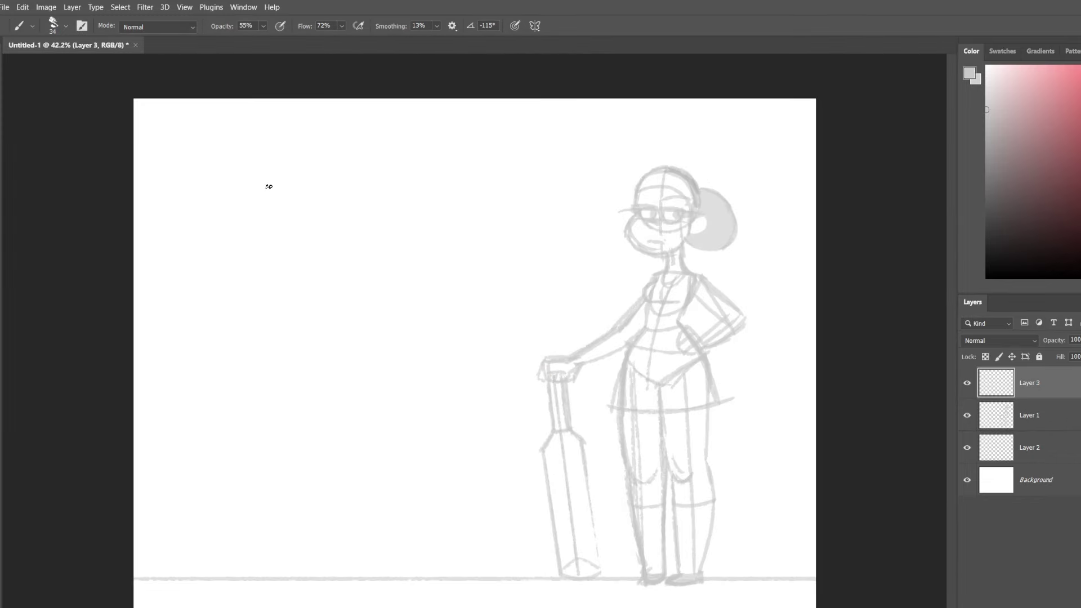
pyautogui.moveTo(269, 186); pyautogui.dragTo(270, 189)
pyautogui.moveTo(256, 221); pyautogui.dragTo(332, 198)
pyautogui.scroll(1, 512, 229)
pyautogui.moveTo(409, 107); pyautogui.dragTo(444, 232)
pyautogui.moveTo(389, 178); pyautogui.dragTo(480, 172)
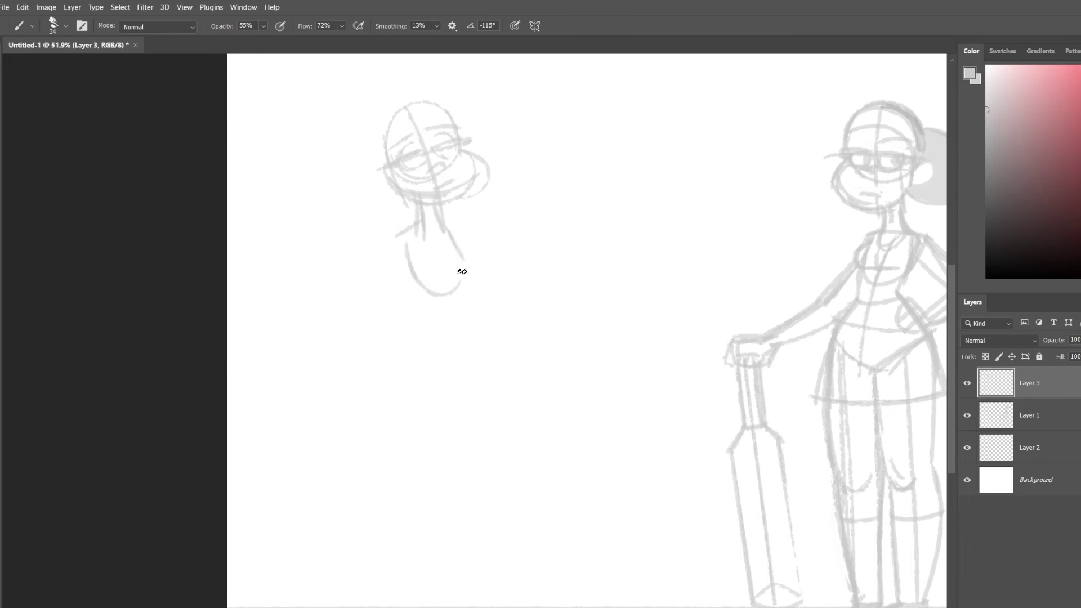
# Sketch the second figure's waist, flared skirt and straight guide lines for the legs.
pyautogui.moveTo(379, 384); pyautogui.dragTo(515, 385)
pyautogui.moveTo(401, 345); pyautogui.dragTo(440, 384)
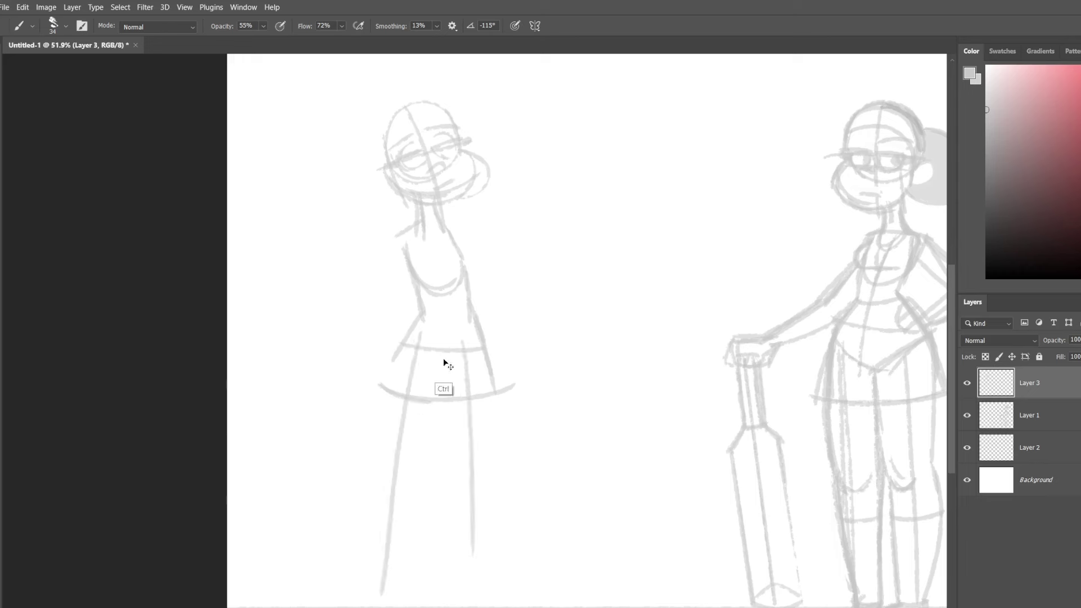
pyautogui.moveTo(482, 338)
pyautogui.mouseDown()
pyautogui.moveTo(445, 387)
pyautogui.moveTo(387, 606)
pyautogui.mouseUp()
pyautogui.moveTo(468, 362); pyautogui.dragTo(456, 607)
pyautogui.scroll(1, 558, 366)
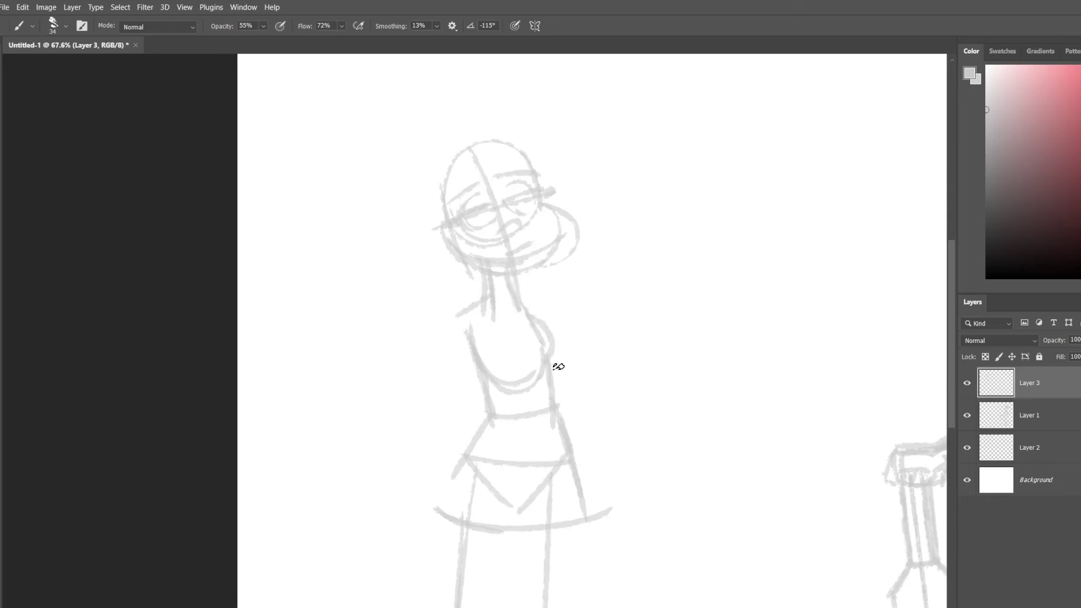
# Build up the second figure's thighs and calves around the leg guides, and strengthen the skirt's curved hem.
pyautogui.scroll(-5, 500, 371)
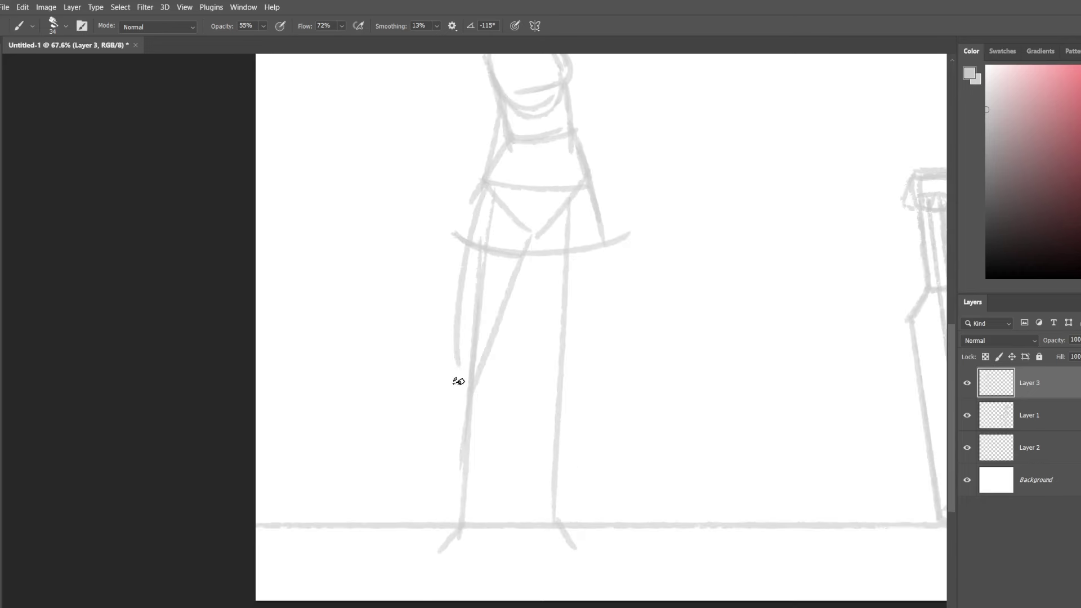
pyautogui.scroll(3, 458, 379)
pyautogui.moveTo(489, 415); pyautogui.dragTo(682, 401)
pyautogui.moveTo(611, 480); pyautogui.dragTo(657, 293)
pyautogui.moveTo(571, 368); pyautogui.dragTo(549, 496)
pyautogui.moveTo(617, 366); pyautogui.dragTo(642, 504)
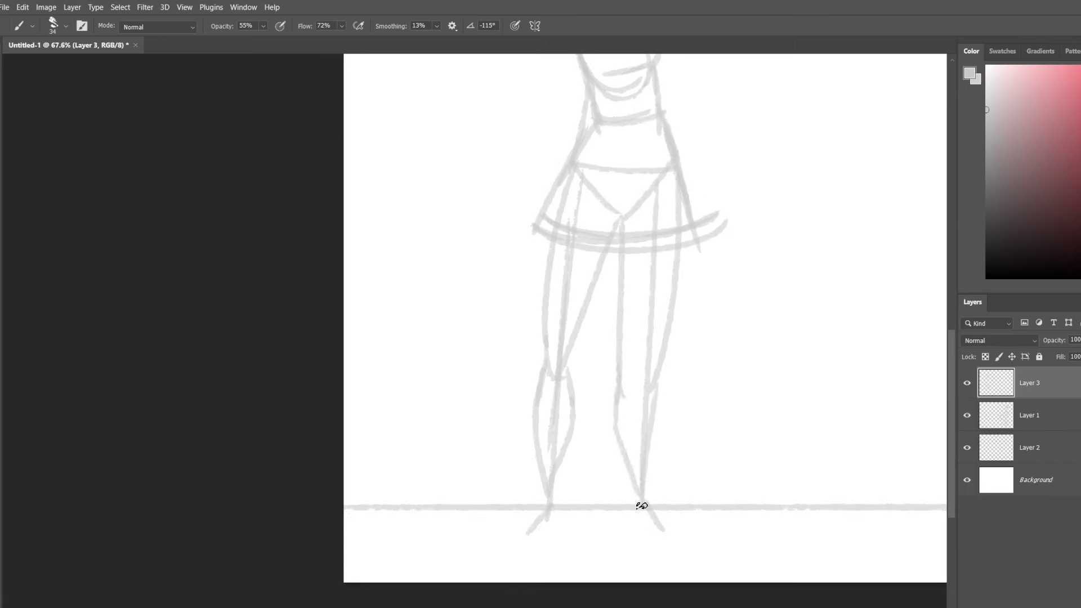
# Add an ear and a scooped neckline to the second figure.
pyautogui.scroll(4, 619, 394)
pyautogui.moveTo(601, 295); pyautogui.dragTo(678, 349)
pyautogui.scroll(2, 581, 369)
pyautogui.scroll(-8, 667, 302)
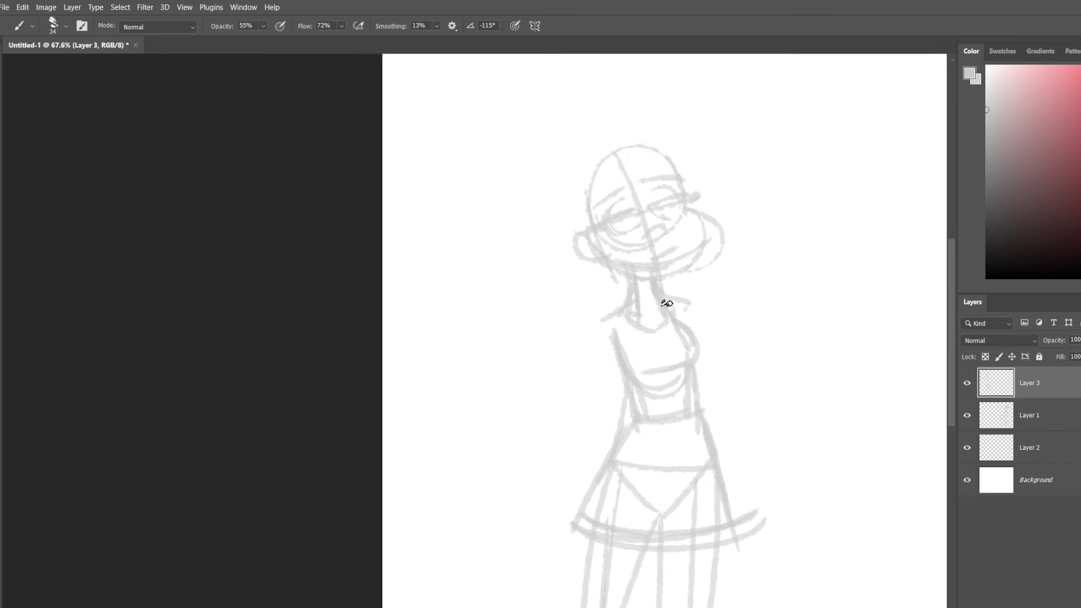
# Refine the second figure's thighs, knees and calves, and erase stray sketch lines.
pyautogui.moveTo(565, 292); pyautogui.dragTo(567, 431)
pyautogui.moveTo(629, 299); pyautogui.dragTo(594, 434)
pyautogui.moveTo(640, 307); pyautogui.dragTo(638, 434)
pyautogui.moveTo(636, 433); pyautogui.dragTo(651, 534)
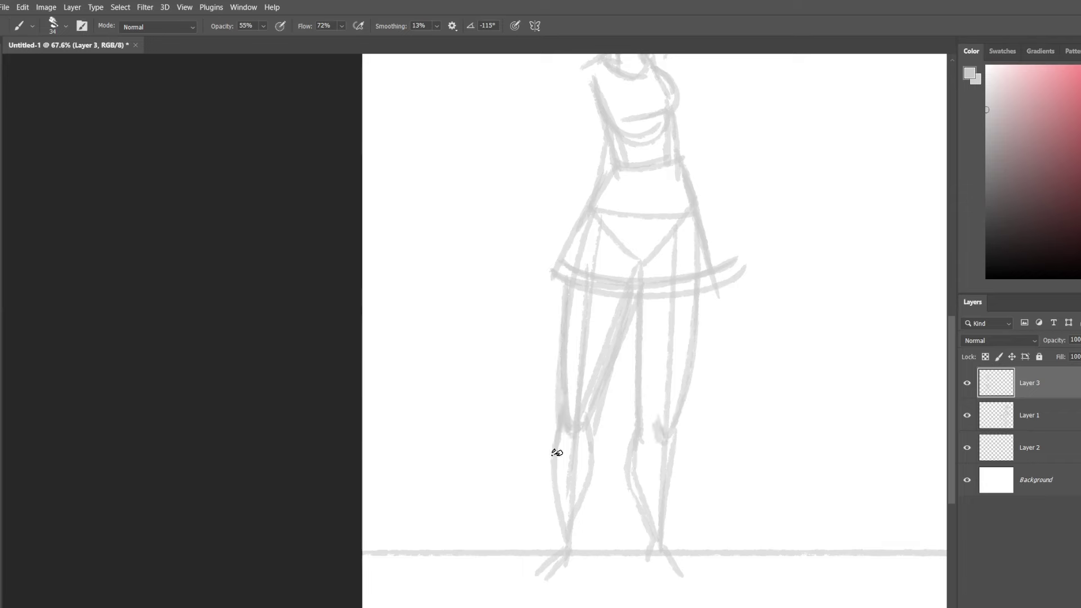
pyautogui.scroll(4, 591, 394)
pyautogui.press('e')
pyautogui.scroll(-3, 663, 346)
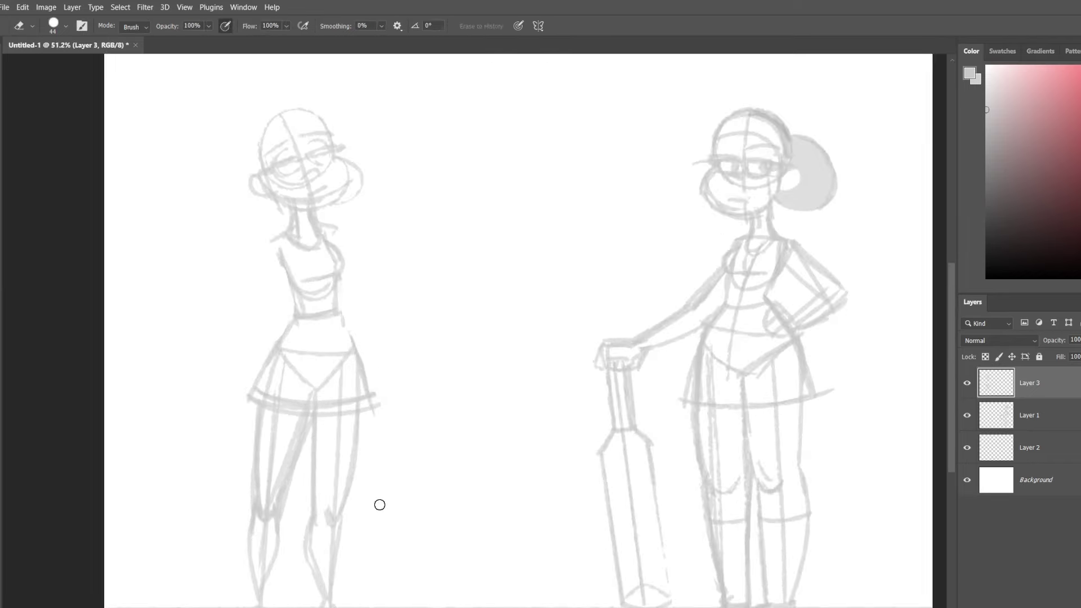
# Sketch the second figure's arms, one hanging and one raised with a blocky hand, and rework the eyes as circles.
pyautogui.scroll(3, 473, 362)
pyautogui.press('b')
pyautogui.moveTo(470, 302); pyautogui.dragTo(414, 481)
pyautogui.moveTo(540, 307)
pyautogui.mouseDown()
pyautogui.moveTo(602, 334)
pyautogui.moveTo(624, 233)
pyautogui.mouseUp()
pyautogui.moveTo(583, 255); pyautogui.dragTo(626, 229)
pyautogui.scroll(4, 626, 229)
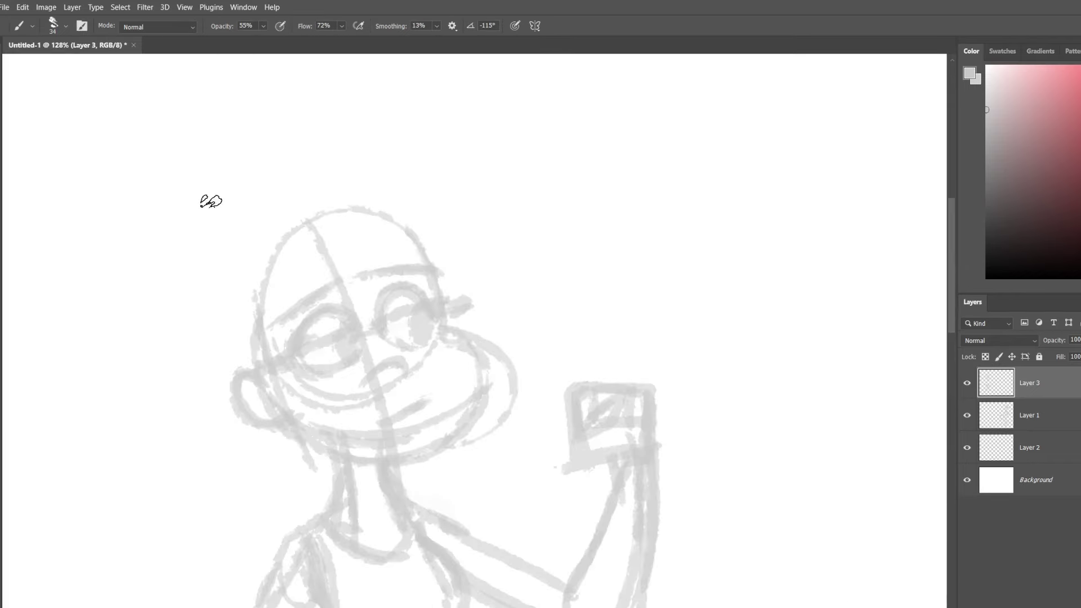
pyautogui.moveTo(203, 225); pyautogui.dragTo(463, 464)
pyautogui.hotkey('ctrl', 'z')
pyautogui.moveTo(242, 205); pyautogui.dragTo(202, 516)
pyautogui.hotkey('ctrl', 'z')
pyautogui.moveTo(194, 222); pyautogui.dragTo(281, 535)
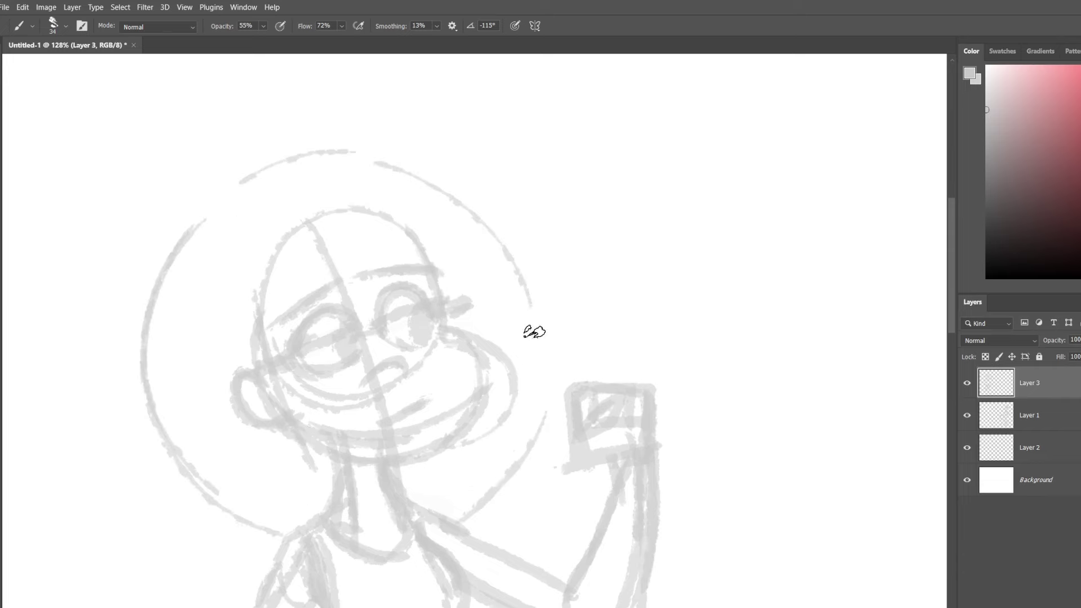
pyautogui.hotkey('ctrl', 'z')
# On Layer 1, outline the bat-holding woman's jaw, neck, shoulders and bust edge with a dark grey size 23 brush.
pyautogui.scroll(-3, 450, 286)
pyautogui.scroll(-4, 499, 280)
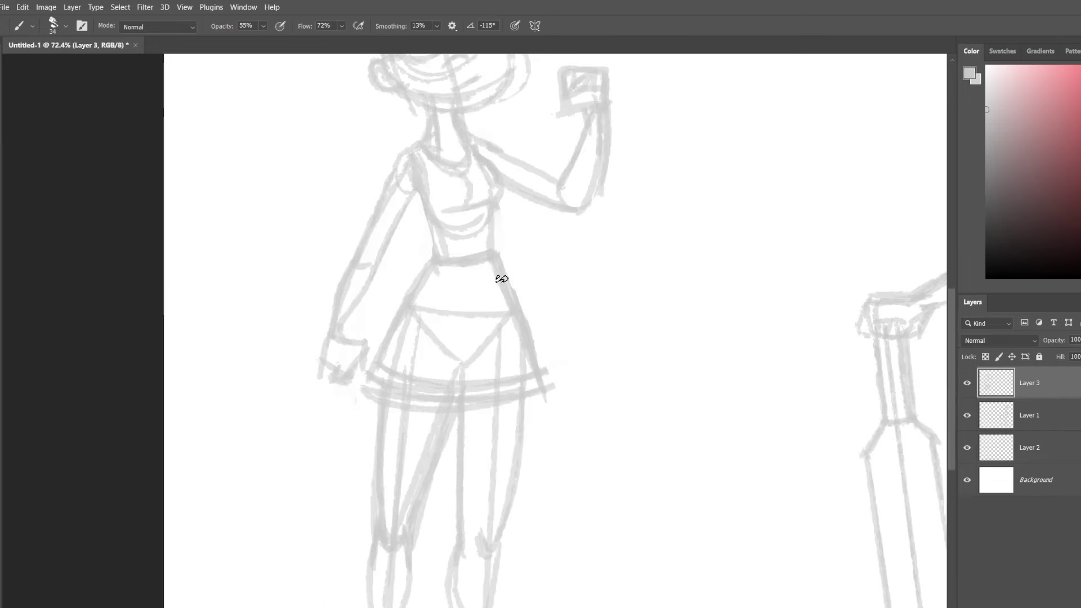
pyautogui.keyDown('ctrl'); pyautogui.click(632, 121); pyautogui.keyUp('ctrl')
pyautogui.scroll(4, 526, 177)
pyautogui.hotkey('ctrl', 'z')
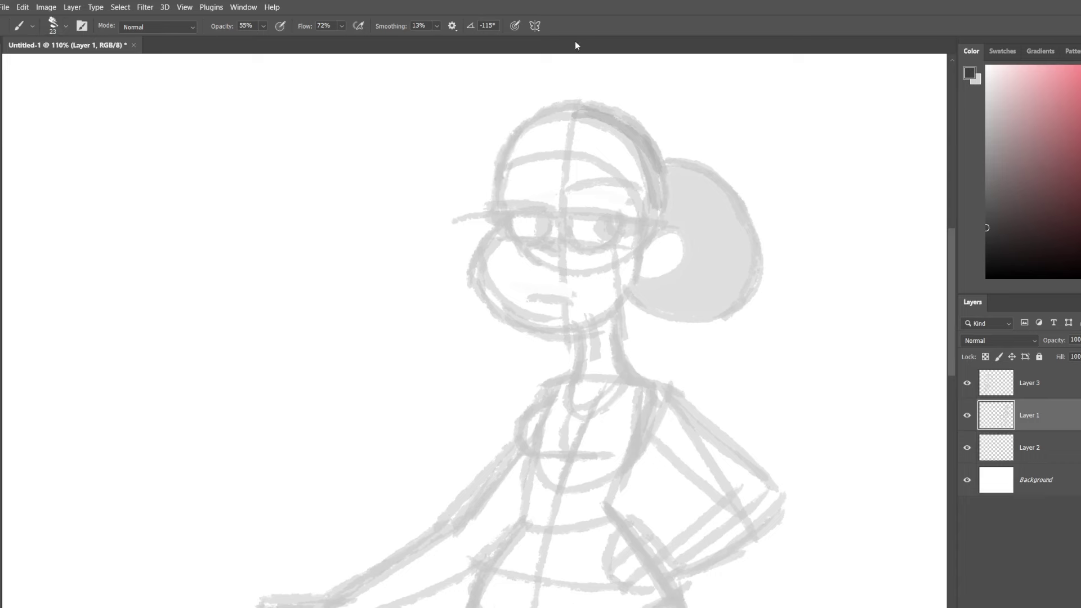
pyautogui.scroll(1, 496, 145)
pyautogui.moveTo(496, 144)
pyautogui.mouseDown()
pyautogui.moveTo(467, 338)
pyautogui.moveTo(604, 496)
pyautogui.mouseUp()
pyautogui.scroll(2, 645, 440)
pyautogui.moveTo(687, 180); pyautogui.dragTo(737, 287)
pyautogui.scroll(-2, 697, 231)
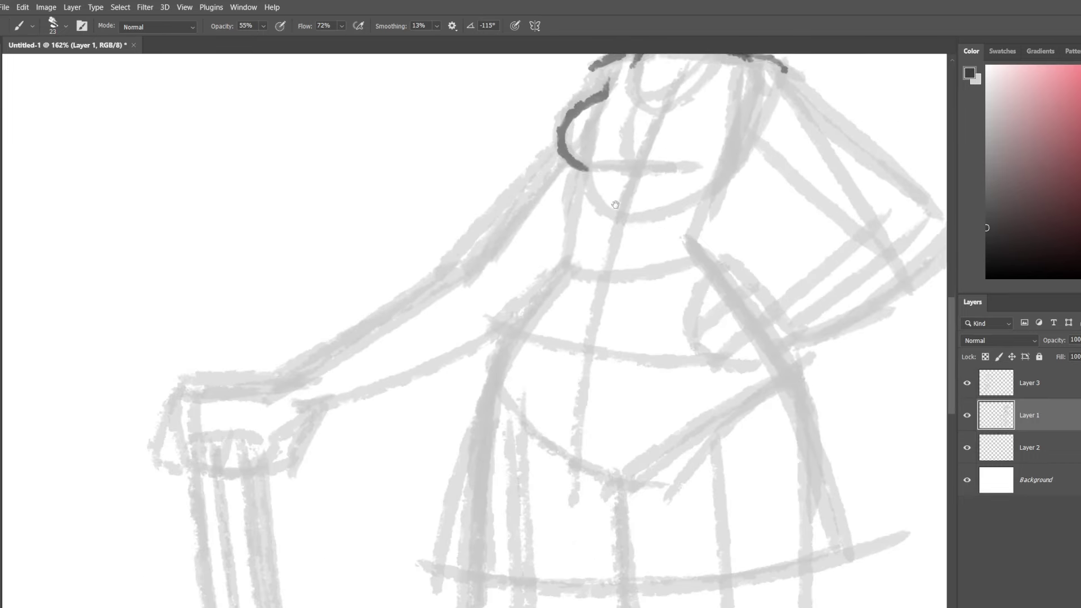
# Outline the woman's torso, waistline and flared skirt in dark grey over the rough sketch.
pyautogui.moveTo(588, 163); pyautogui.dragTo(518, 335)
pyautogui.scroll(4, 519, 338)
pyautogui.moveTo(653, 293); pyautogui.dragTo(633, 405)
pyautogui.moveTo(501, 307); pyautogui.dragTo(619, 302)
pyautogui.scroll(-4, 559, 165)
pyautogui.moveTo(369, 470)
pyautogui.mouseDown()
pyautogui.moveTo(350, 349)
pyautogui.moveTo(738, 329)
pyautogui.mouseUp()
pyautogui.hotkey('ctrl', 'z')
# Outline the woman's forehead profile, and draw her curved nose and an open mouth with teeth.
pyautogui.scroll(8, 373, 391)
pyautogui.moveTo(438, 95)
pyautogui.mouseDown()
pyautogui.moveTo(443, 244)
pyautogui.moveTo(430, 229)
pyautogui.moveTo(457, 215)
pyautogui.mouseUp()
pyautogui.moveTo(439, 175); pyautogui.dragTo(495, 175)
pyautogui.moveTo(470, 219); pyautogui.dragTo(491, 236)
pyautogui.scroll(5, 475, 216)
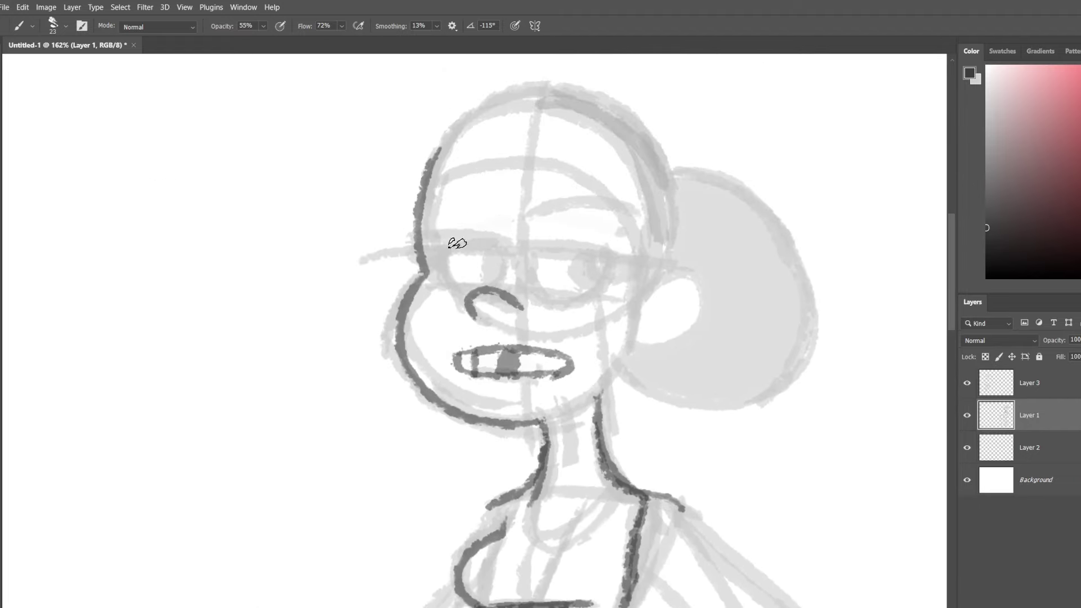
# Draw the woman's eyes with dark pupils and her eyebrows, and start outlining the ear.
pyautogui.moveTo(498, 273); pyautogui.dragTo(494, 277)
pyautogui.moveTo(529, 270); pyautogui.dragTo(562, 301)
pyautogui.moveTo(591, 265); pyautogui.dragTo(586, 282)
pyautogui.moveTo(521, 214)
pyautogui.mouseDown()
pyautogui.moveTo(550, 205)
pyautogui.moveTo(619, 216)
pyautogui.mouseUp()
pyautogui.moveTo(402, 226); pyautogui.dragTo(496, 234)
pyautogui.moveTo(613, 276); pyautogui.dragTo(639, 267)
pyautogui.moveTo(639, 309); pyautogui.dragTo(634, 339)
# Outline the top's scooped neckline and the bent arm that rests on the woman's hip.
pyautogui.scroll(-8, 635, 340)
pyautogui.moveTo(507, 279); pyautogui.dragTo(466, 295)
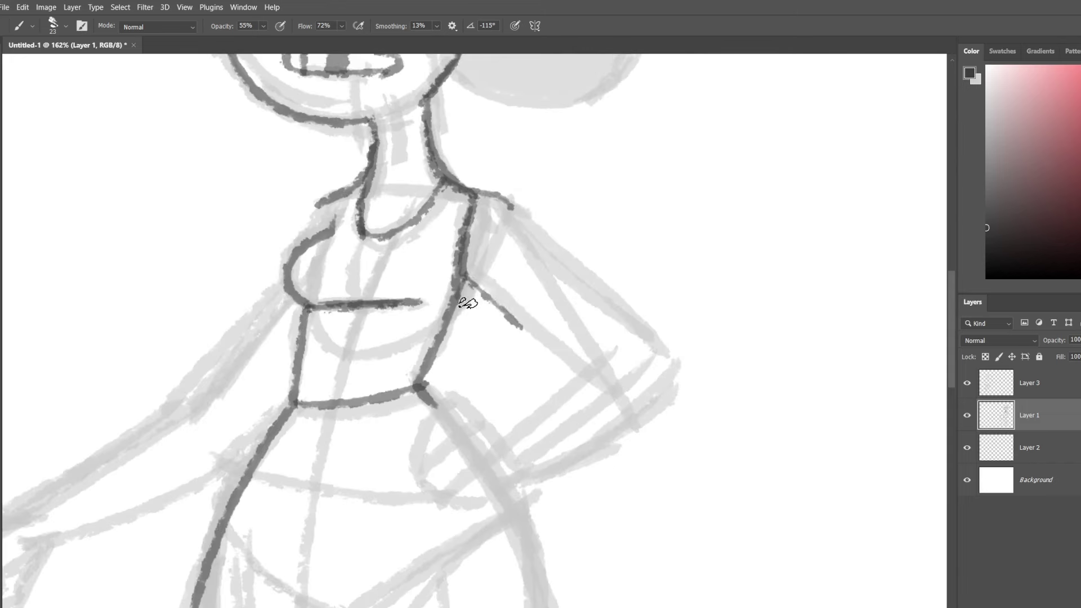
pyautogui.moveTo(563, 287); pyautogui.dragTo(445, 375)
pyautogui.moveTo(504, 206)
pyautogui.mouseDown()
pyautogui.moveTo(540, 246)
pyautogui.moveTo(518, 290)
pyautogui.mouseUp()
pyautogui.scroll(-4, 558, 240)
pyautogui.moveTo(690, 219); pyautogui.dragTo(569, 302)
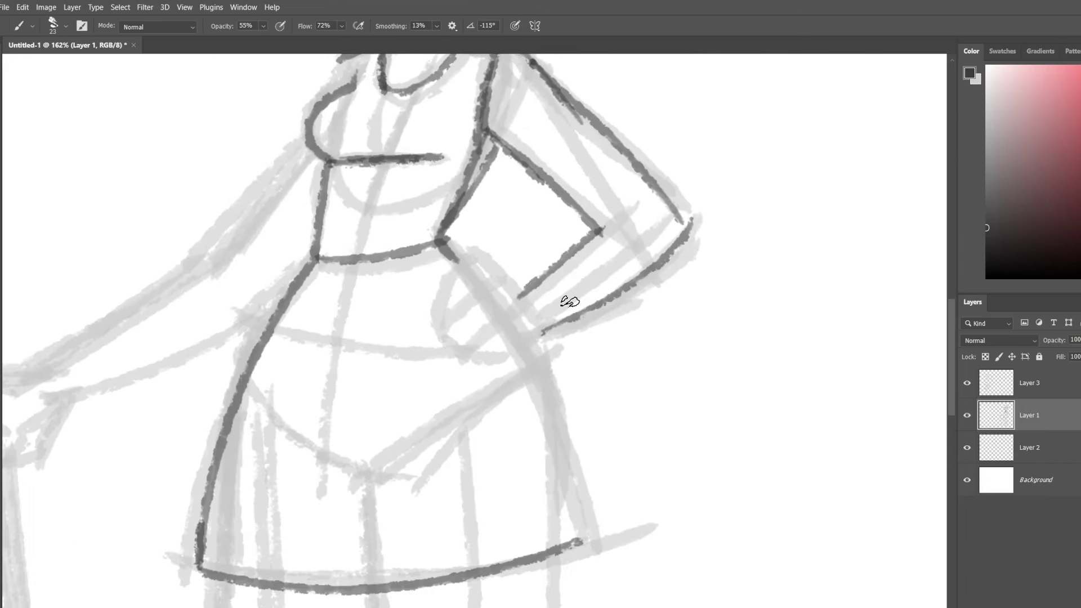
# Outline the woman's head covering, hairline band and round hair bun in dark grey.
pyautogui.scroll(15, 586, 428)
pyautogui.moveTo(422, 198); pyautogui.dragTo(648, 307)
pyautogui.moveTo(415, 174); pyautogui.dragTo(655, 299)
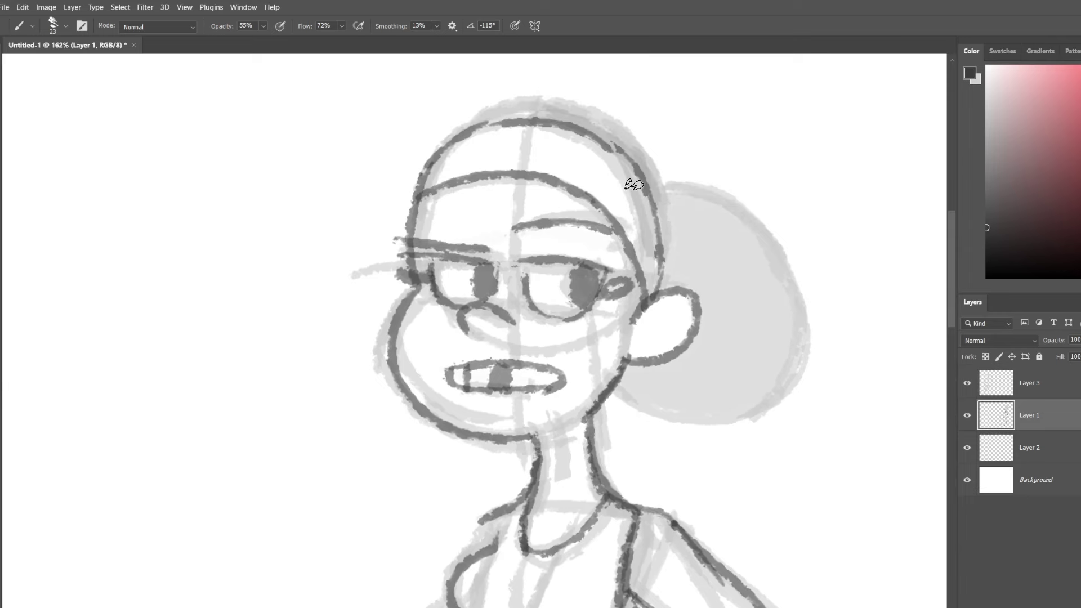
pyautogui.moveTo(476, 121); pyautogui.dragTo(670, 273)
pyautogui.moveTo(676, 209)
pyautogui.mouseDown()
pyautogui.moveTo(731, 421)
pyautogui.moveTo(620, 397)
pyautogui.mouseUp()
# Outline the upper and lower edges of the woman's outstretched arm in dark grey from shoulder to wrist.
pyautogui.scroll(-8, 619, 397)
pyautogui.hscroll(-5, 420, 343)
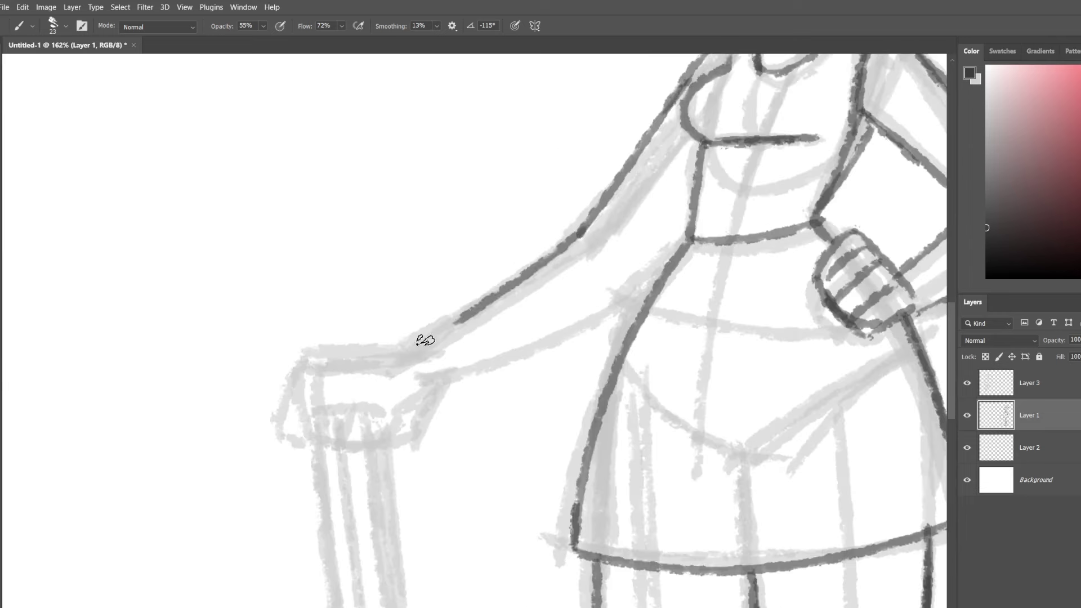
pyautogui.moveTo(704, 116)
pyautogui.mouseDown()
pyautogui.moveTo(614, 238)
pyautogui.moveTo(392, 434)
pyautogui.mouseUp()
pyautogui.moveTo(420, 449); pyautogui.dragTo(602, 361)
pyautogui.moveTo(566, 388); pyautogui.dragTo(692, 265)
# Outline the woman's hand gripping the bat, and trace the bat's handle and widening body in dark grey.
pyautogui.scroll(-3, 620, 338)
pyautogui.hscroll(-5, 620, 338)
pyautogui.moveTo(487, 388); pyautogui.dragTo(527, 400)
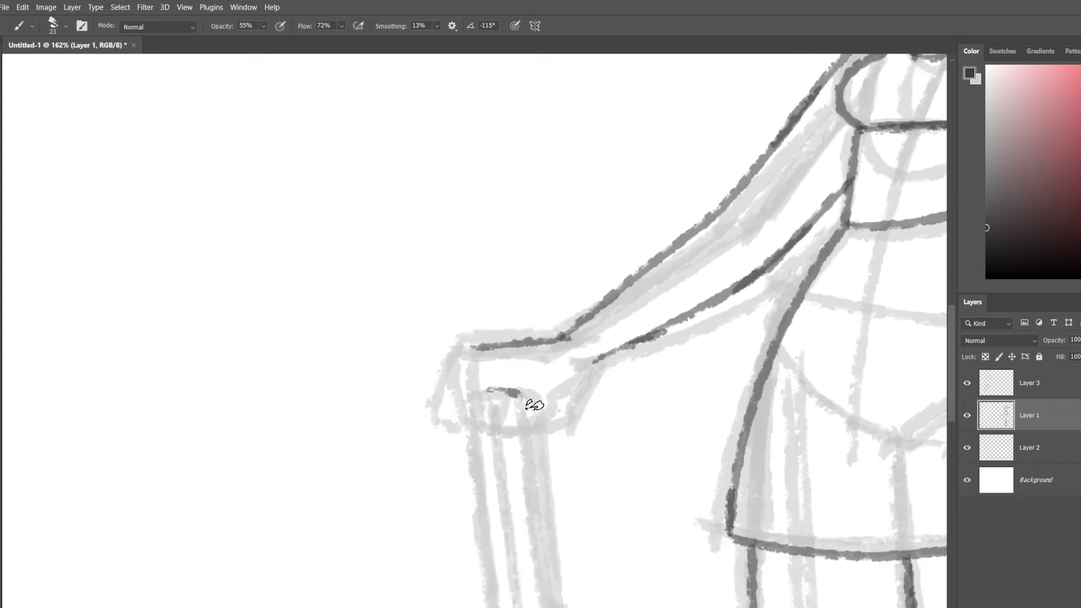
pyautogui.scroll(-3, 536, 370)
pyautogui.scroll(4, 338, 450)
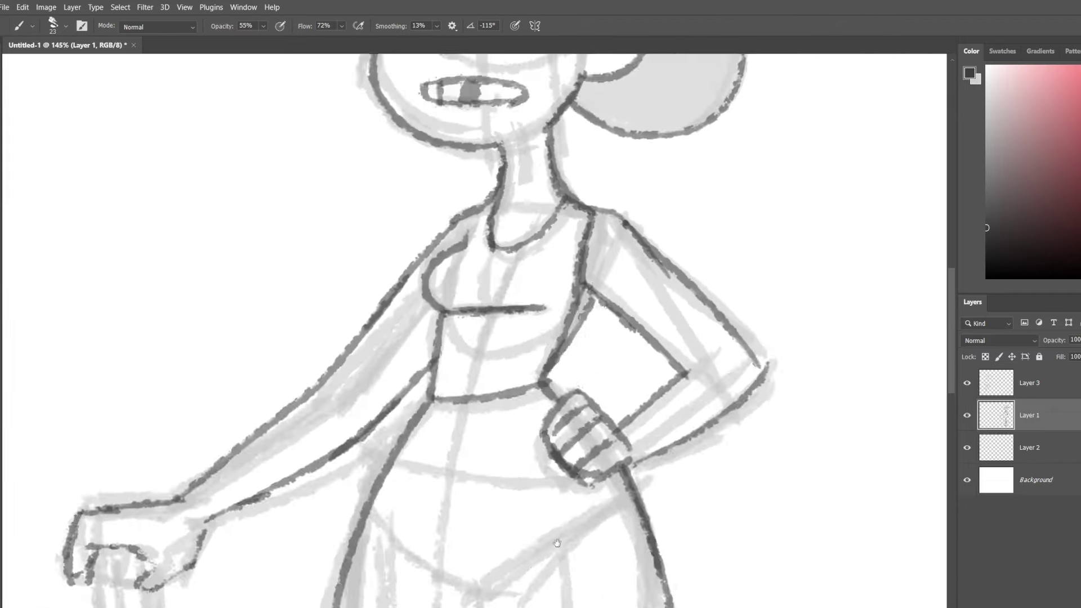
pyautogui.hscroll(-2, 647, 259)
pyautogui.scroll(-3, 646, 259)
pyautogui.scroll(-5, 354, 262)
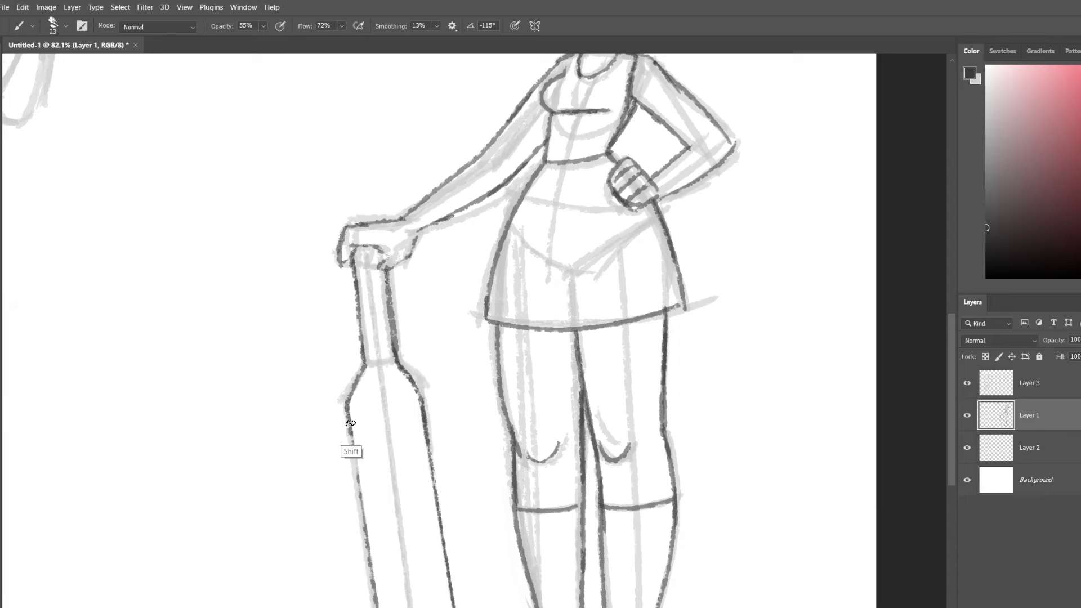
# Activate Layer 3 and sample the light grey of the other character's sketch as the brush colour.
pyautogui.scroll(-3, 351, 423)
pyautogui.hscroll(-5, 552, 386)
pyautogui.hotkey('alt', ']')
pyautogui.keyDown('alt'); pyautogui.click(429, 249); pyautogui.keyUp('alt')
pyautogui.scroll(4, 448, 379)
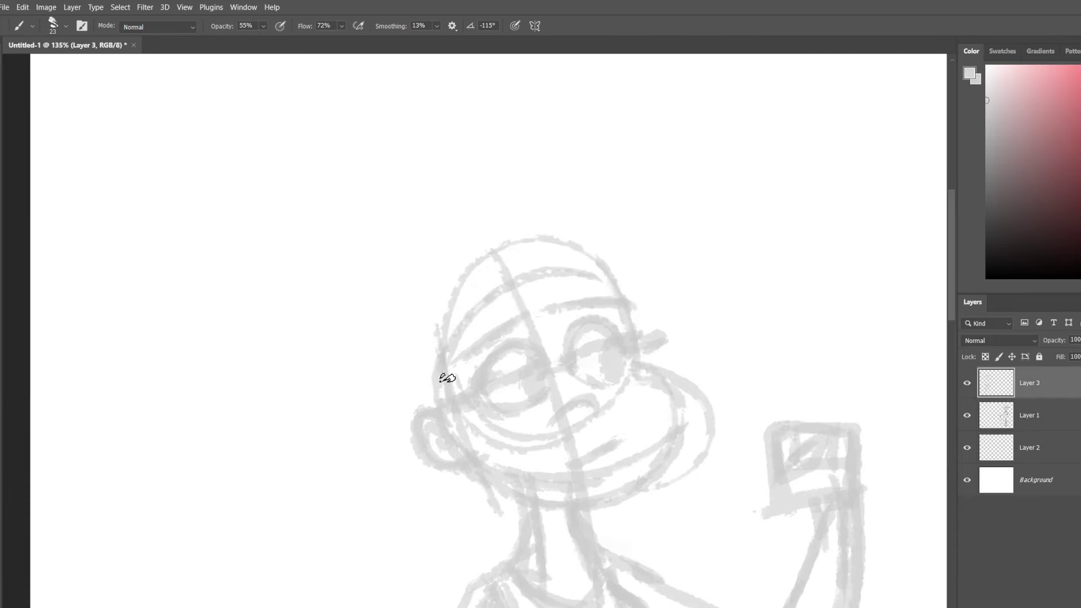
pyautogui.scroll(-2, 479, 326)
pyautogui.scroll(-3, 555, 234)
pyautogui.scroll(2, 559, 231)
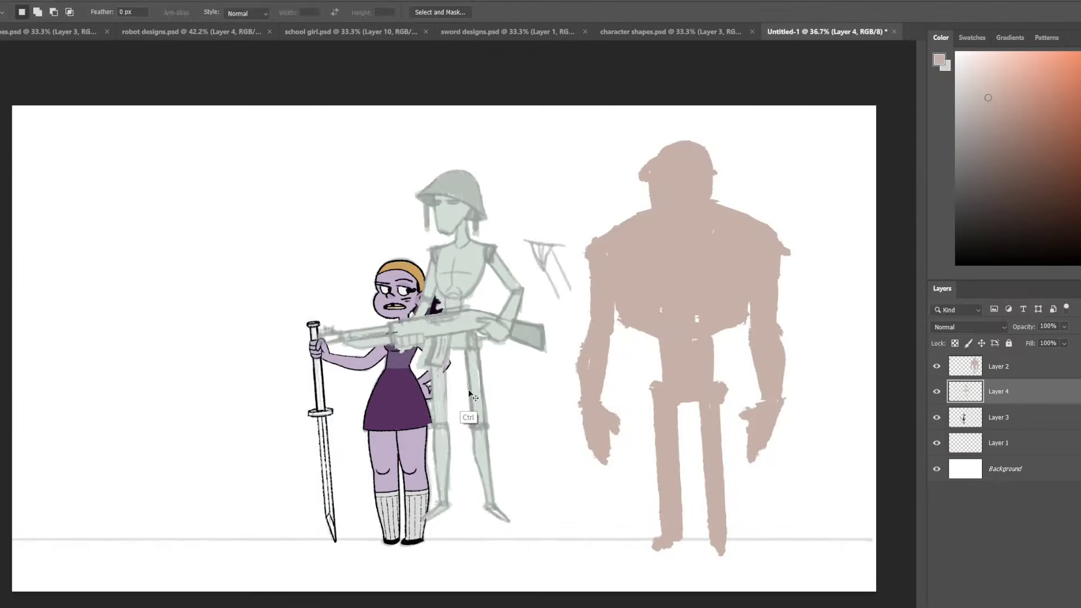
# Move the green soldier sketch on Layer 4 across to the far side of the woman with the sword.
pyautogui.moveTo(459, 338); pyautogui.dragTo(169, 338)
pyautogui.press('Return')
# Bulk out the forearms and knees of the pinkish-brown robot silhouette on Layer 2.
pyautogui.hotkey('ctrl', '+')
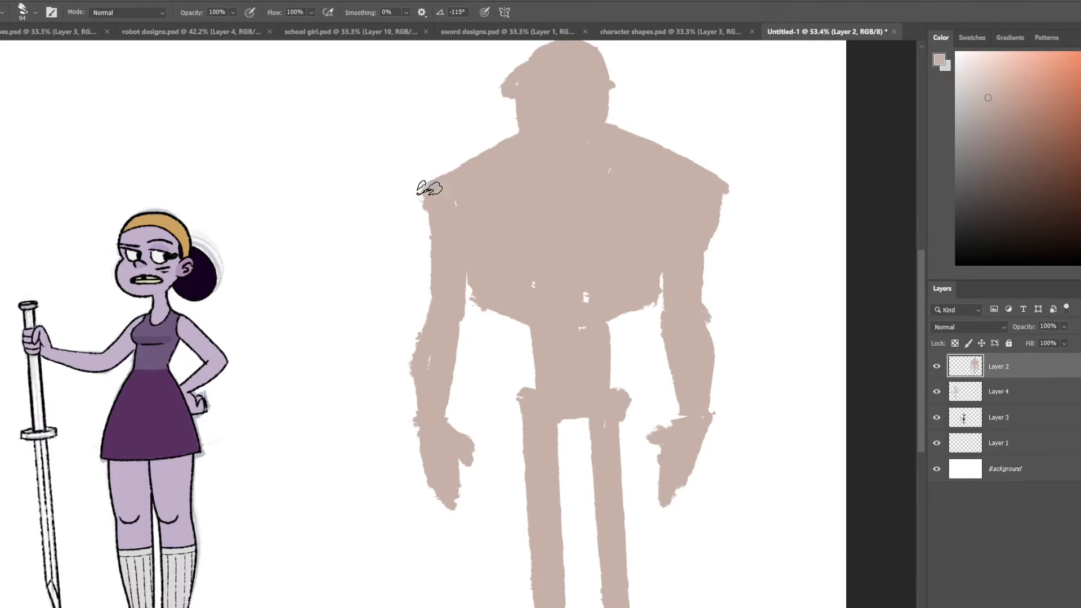
pyautogui.moveTo(526, 534); pyautogui.dragTo(652, 425)
pyautogui.scroll(-3, 652, 425)
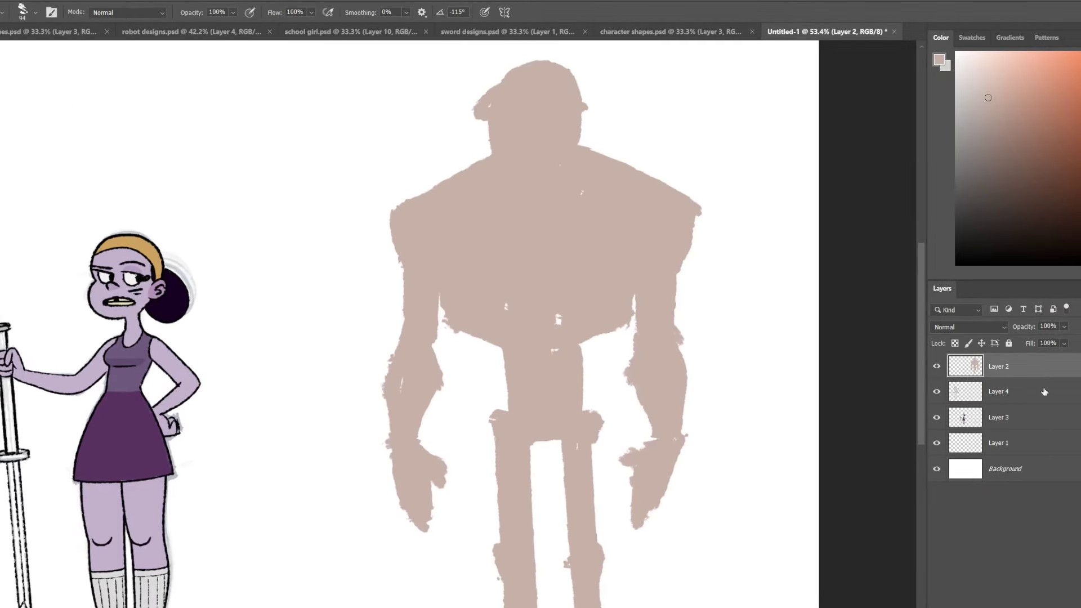
# Add a new layer above the robot silhouette and set the brush opacity to 27%.
pyautogui.hotkey('ctrl', 'shift', 'alt', 'n')
pyautogui.moveTo(285, 116); pyautogui.dragTo(266, 246)
pyautogui.hotkey('ctrl', 'z')
pyautogui.press('2')
pyautogui.press('7')
pyautogui.scroll(3, 485, 191)
pyautogui.moveTo(507, 155)
pyautogui.mouseDown()
pyautogui.moveTo(485, 192)
pyautogui.moveTo(541, 236)
pyautogui.moveTo(400, 283)
pyautogui.moveTo(383, 243)
pyautogui.mouseUp()
pyautogui.hotkey('ctrl', 'z')
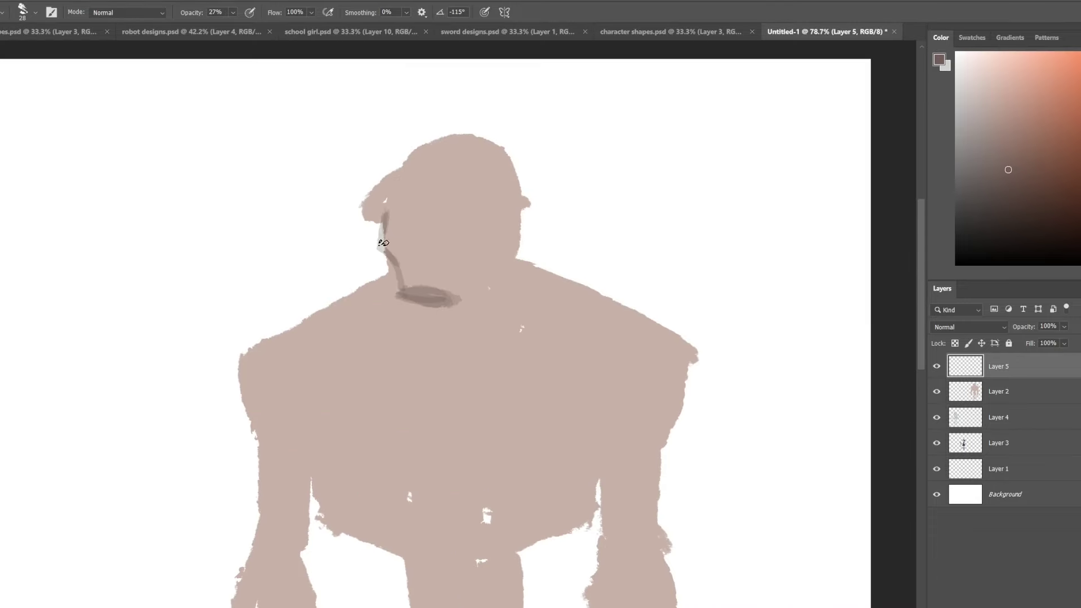
pyautogui.moveTo(397, 146); pyautogui.dragTo(526, 221)
pyautogui.hotkey('ctrl', 'z')
pyautogui.hotkey('ctrl', 'z')
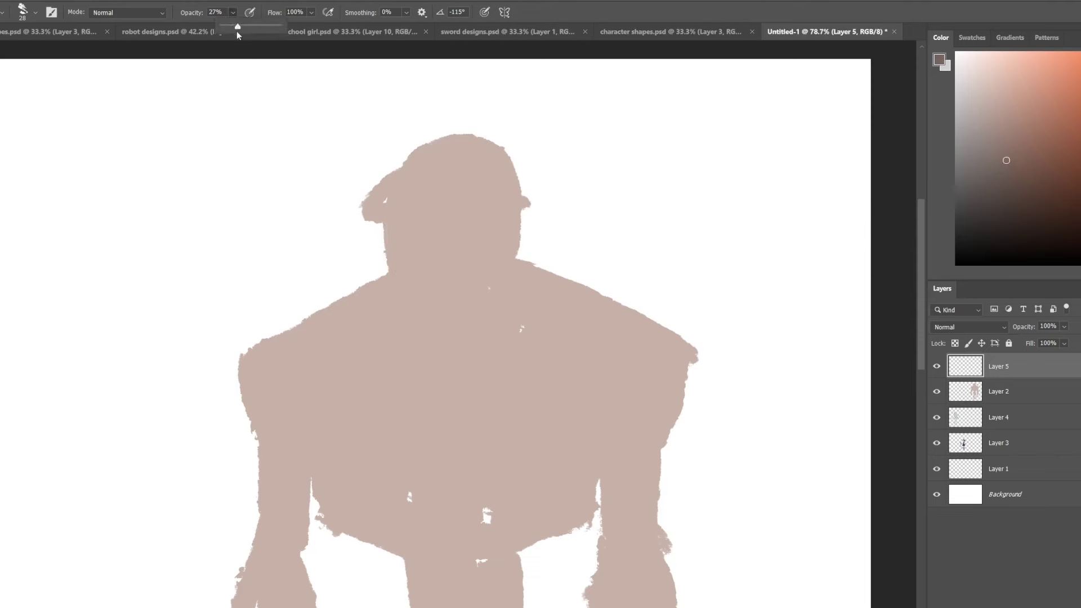
# Sketch the robot's head circle, brow line and side of the jaw at 28% brush opacity.
pyautogui.moveTo(237, 35); pyautogui.dragTo(230, 35)
pyautogui.moveTo(427, 138); pyautogui.dragTo(433, 140)
pyautogui.moveTo(362, 217); pyautogui.dragTo(506, 205)
pyautogui.moveTo(394, 214); pyautogui.dragTo(410, 314)
pyautogui.scroll(-3, 595, 335)
pyautogui.moveTo(388, 183)
pyautogui.mouseDown()
pyautogui.moveTo(374, 221)
pyautogui.moveTo(498, 312)
pyautogui.mouseUp()
pyautogui.scroll(3, 595, 336)
# Switch to Layer 2 with a 40-pixel brush and sketch the robot's jaw, mouth and shoulder slope.
pyautogui.hotkey('alt', '[')
pyautogui.click(35, 12)
pyautogui.press('Return')
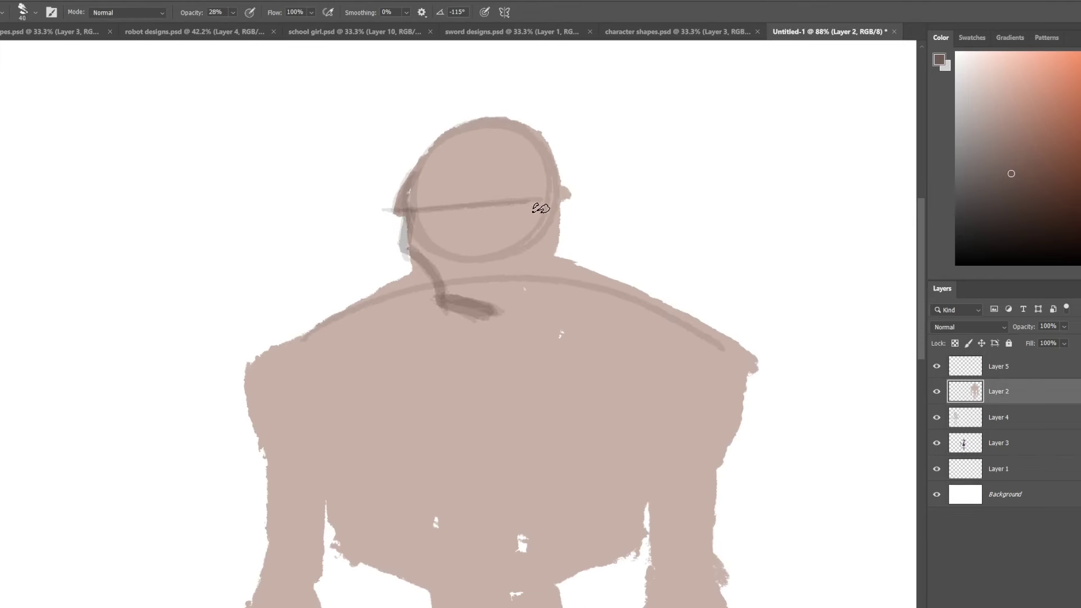
pyautogui.moveTo(540, 208); pyautogui.dragTo(510, 292)
pyautogui.moveTo(408, 213)
pyautogui.mouseDown()
pyautogui.moveTo(523, 206)
pyautogui.moveTo(543, 293)
pyautogui.mouseUp()
pyautogui.moveTo(408, 248)
pyautogui.mouseDown()
pyautogui.moveTo(419, 304)
pyautogui.moveTo(535, 298)
pyautogui.mouseUp()
pyautogui.moveTo(422, 276)
pyautogui.mouseDown()
pyautogui.moveTo(249, 364)
pyautogui.moveTo(319, 329)
pyautogui.mouseUp()
pyautogui.hotkey('ctrl', 'z')
pyautogui.moveTo(549, 256)
pyautogui.mouseDown()
pyautogui.moveTo(635, 292)
pyautogui.moveTo(643, 157)
pyautogui.mouseUp()
# Sketch the sides and curved lower edge of the robot's chest, its neck and its narrow waist.
pyautogui.moveTo(375, 240); pyautogui.dragTo(346, 459)
pyautogui.moveTo(420, 445)
pyautogui.mouseDown()
pyautogui.moveTo(652, 240)
pyautogui.moveTo(669, 349)
pyautogui.mouseUp()
pyautogui.moveTo(560, 175)
pyautogui.mouseDown()
pyautogui.moveTo(435, 183)
pyautogui.moveTo(524, 265)
pyautogui.moveTo(574, 121)
pyautogui.mouseUp()
pyautogui.moveTo(442, 192); pyautogui.dragTo(538, 188)
pyautogui.moveTo(457, 248)
pyautogui.mouseDown()
pyautogui.moveTo(465, 289)
pyautogui.moveTo(446, 144)
pyautogui.mouseUp()
pyautogui.moveTo(442, 411); pyautogui.dragTo(450, 529)
pyautogui.moveTo(561, 524); pyautogui.dragTo(563, 401)
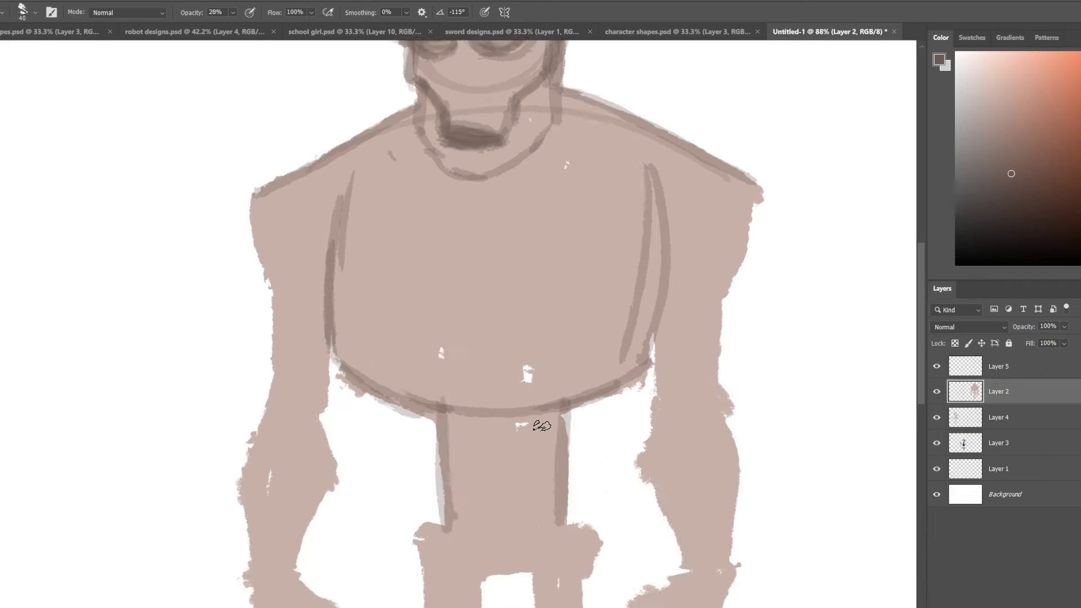
# Reinforce the chest's lower and side edges, and sketch rounded shoulder forms on both sides.
pyautogui.moveTo(436, 403); pyautogui.dragTo(656, 360)
pyautogui.moveTo(329, 211); pyautogui.dragTo(445, 410)
pyautogui.moveTo(647, 169); pyautogui.dragTo(690, 284)
pyautogui.moveTo(290, 195); pyautogui.dragTo(296, 276)
pyautogui.moveTo(760, 185); pyautogui.dragTo(724, 293)
# Set the brush opacity to 51% and darken the outline of one shoulder and upper arm.
pyautogui.press('5')
pyautogui.press('1')
pyautogui.moveTo(419, 107); pyautogui.dragTo(275, 285)
pyautogui.moveTo(276, 284); pyautogui.dragTo(270, 406)
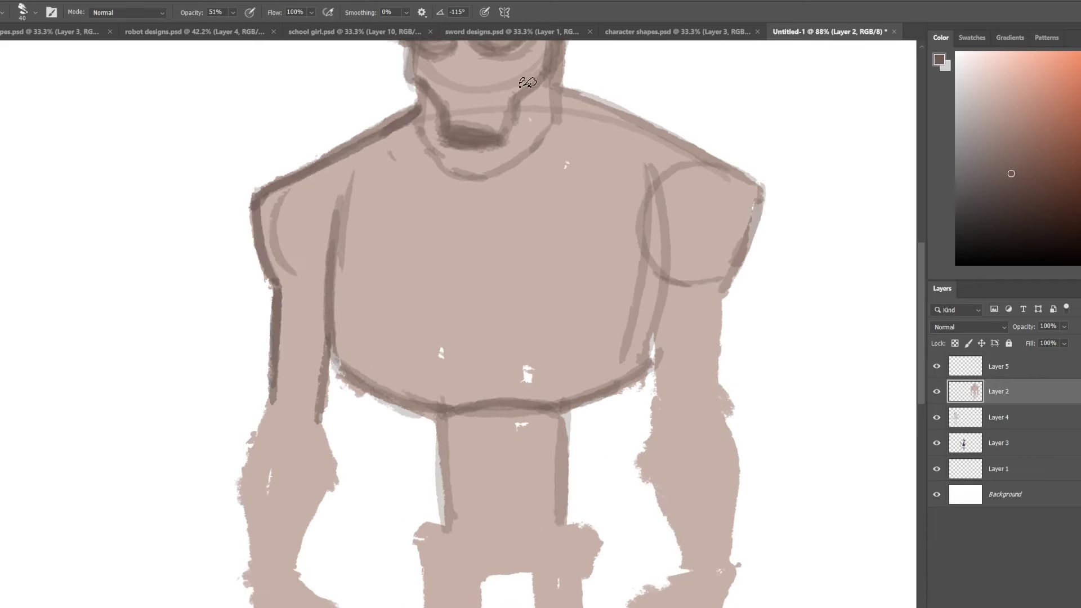
pyautogui.hotkey('ctrl', '-')
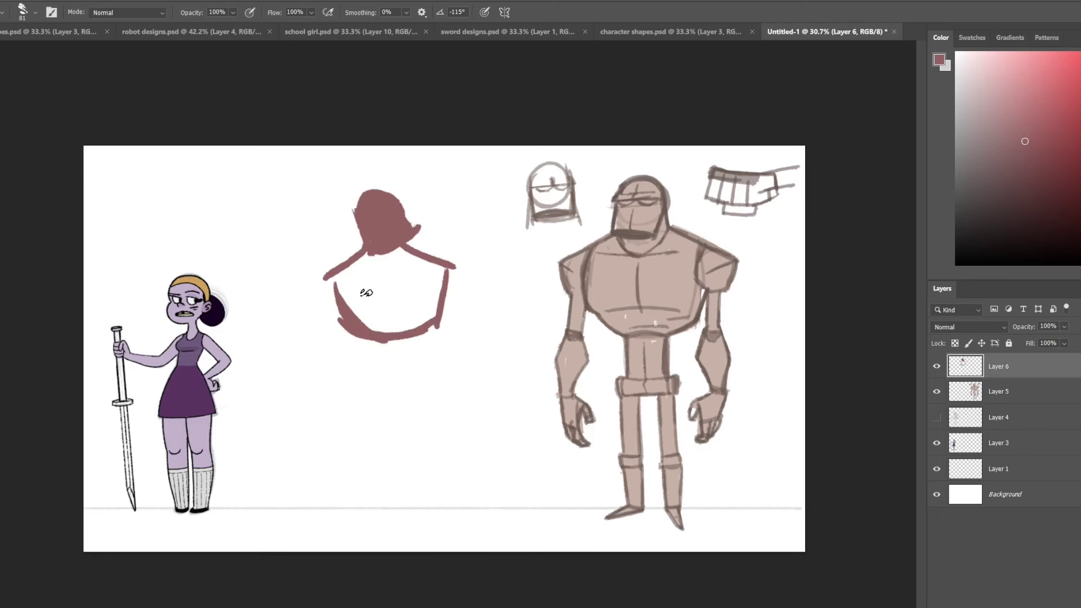
# Fill the outlined torso of the dark red figure with solid colour using the Paint Bucket.
pyautogui.moveTo(338, 279)
pyautogui.mouseDown()
pyautogui.moveTo(376, 304)
pyautogui.moveTo(414, 298)
pyautogui.mouseUp()
pyautogui.hotkey('ctrl', 'z')
pyautogui.press('g')
pyautogui.click(401, 297)
pyautogui.press('b')
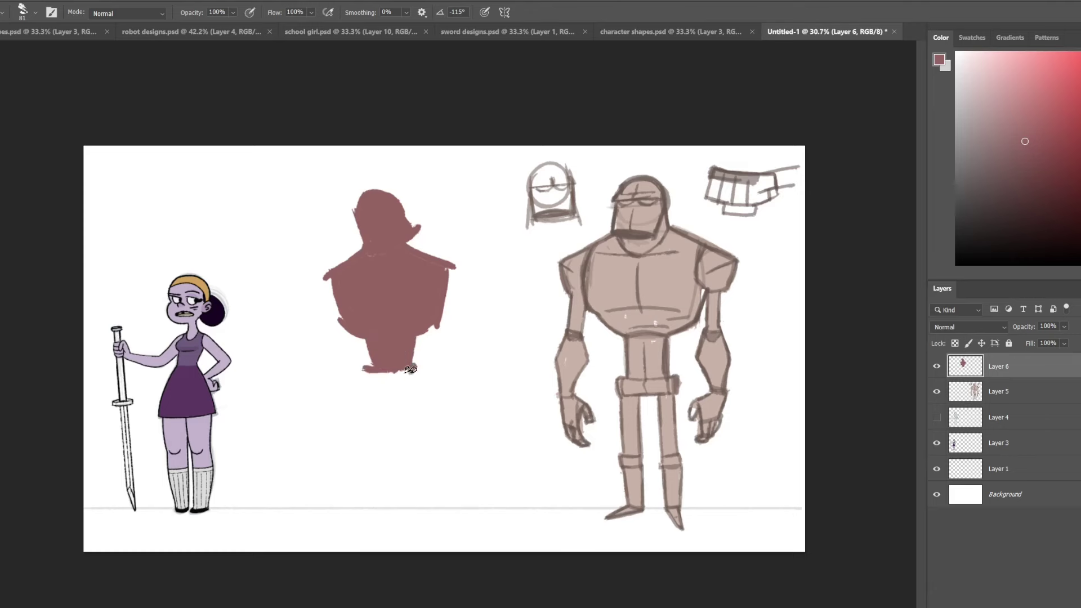
# Paint two long legs with feet beneath the dark red figure's waist.
pyautogui.moveTo(411, 369); pyautogui.dragTo(411, 434)
pyautogui.moveTo(362, 375); pyautogui.dragTo(361, 510)
pyautogui.moveTo(408, 375)
pyautogui.mouseDown()
pyautogui.moveTo(406, 495)
pyautogui.moveTo(354, 509)
pyautogui.mouseUp()
pyautogui.hotkey('ctrl', 'z')
pyautogui.moveTo(361, 378); pyautogui.dragTo(357, 558)
# Move the dark red silhouette closer to the finished brown robot with a free transform.
pyautogui.press('z')
pyautogui.moveTo(447, 346)
pyautogui.mouseDown()
pyautogui.moveTo(616, 373)
pyautogui.moveTo(579, 306)
pyautogui.moveTo(606, 305)
pyautogui.mouseUp()
pyautogui.press('v')
pyautogui.hotkey('ctrl', 't')
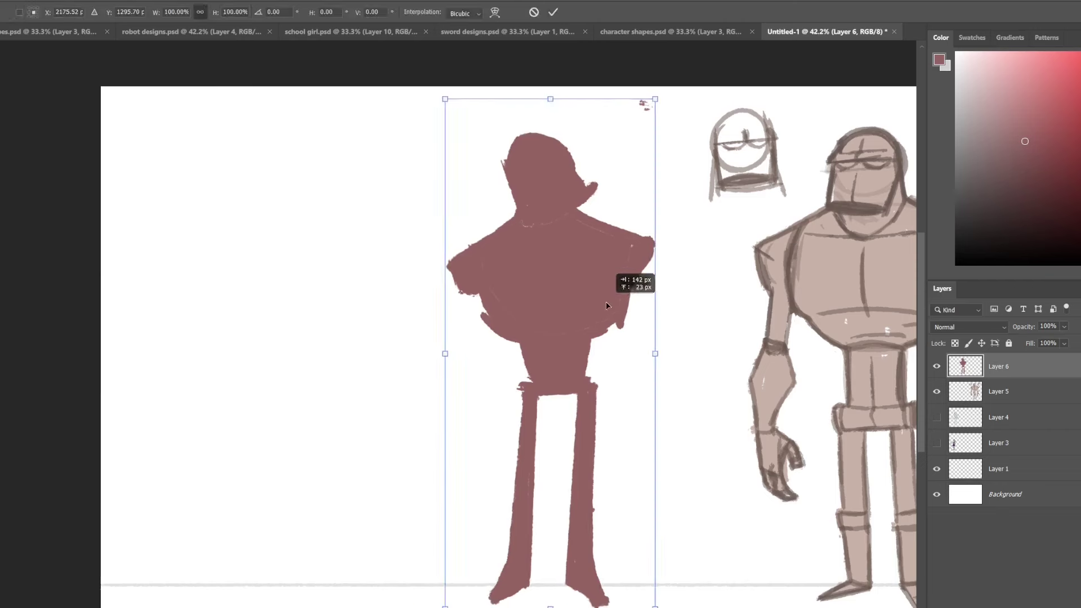
pyautogui.press('Return')
# Paint the dark red figure's arms with thin upper arms and thick forearms.
pyautogui.press('b')
pyautogui.moveTo(509, 315); pyautogui.dragTo(501, 366)
pyautogui.moveTo(684, 265); pyautogui.dragTo(713, 349)
pyautogui.moveTo(496, 366); pyautogui.dragTo(506, 445)
pyautogui.moveTo(529, 383)
pyautogui.mouseDown()
pyautogui.moveTo(526, 443)
pyautogui.moveTo(540, 459)
pyautogui.mouseUp()
pyautogui.moveTo(704, 352); pyautogui.dragTo(692, 467)
pyautogui.hotkey('ctrl', 'z')
pyautogui.moveTo(504, 374); pyautogui.dragTo(515, 428)
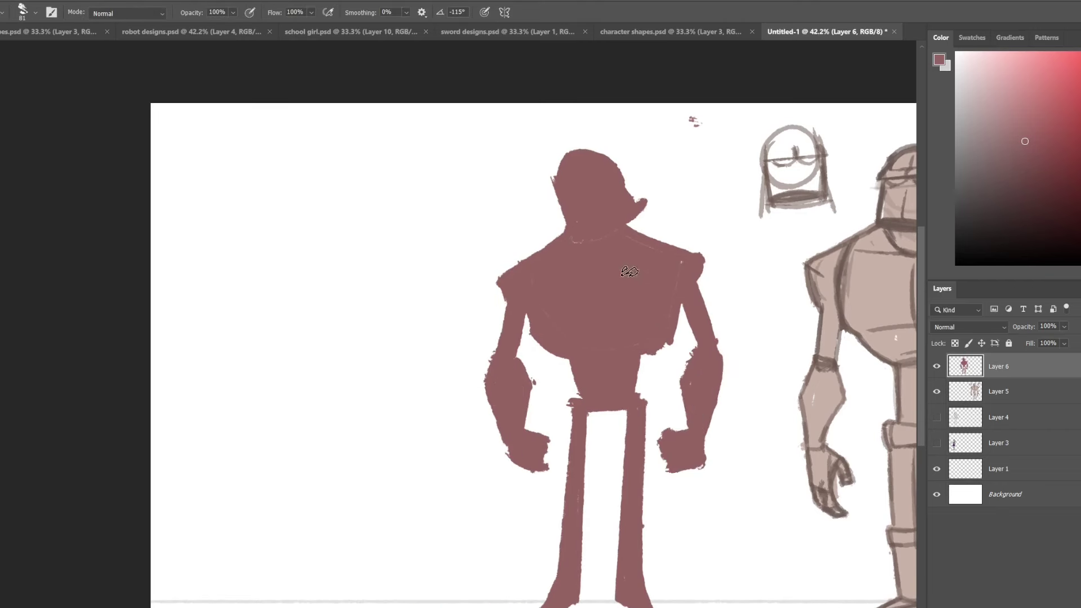
# Try a round orange head shape, and move the dark red silhouette slightly further towards the brown robot.
pyautogui.moveTo(307, 177)
pyautogui.mouseDown()
pyautogui.moveTo(285, 207)
pyautogui.moveTo(309, 195)
pyautogui.mouseUp()
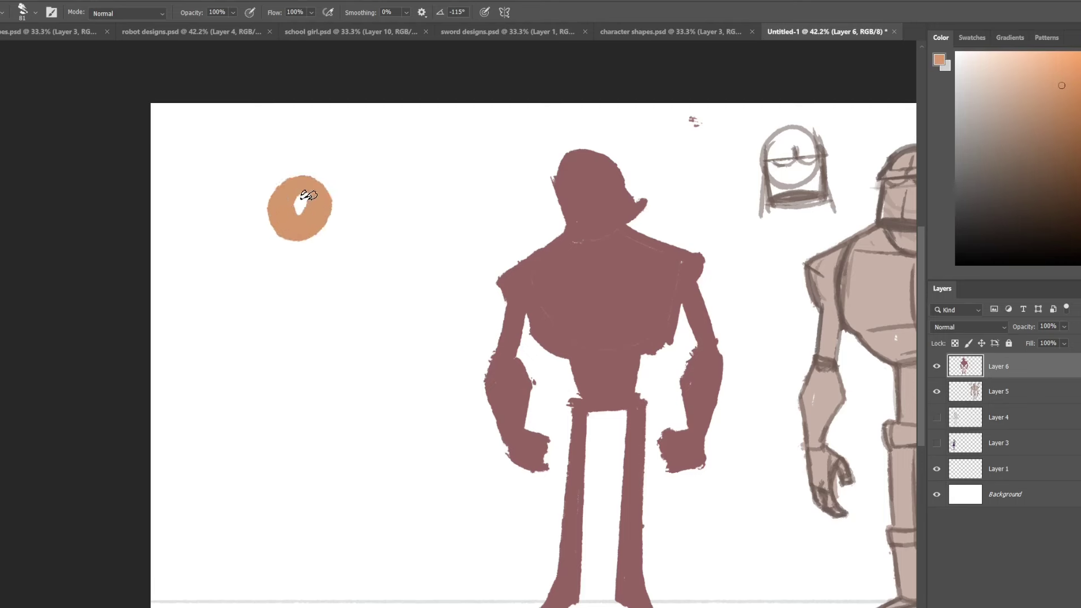
pyautogui.hotkey('ctrl', 'z')
pyautogui.hotkey('ctrl', 't')
pyautogui.moveTo(635, 389); pyautogui.dragTo(678, 389)
pyautogui.press('Return')
# Paint a second silhouette in orange with a domed head, broad torso, long arms, blocky fists and thin legs.
pyautogui.moveTo(311, 164); pyautogui.dragTo(308, 175)
pyautogui.moveTo(239, 254); pyautogui.dragTo(303, 391)
pyautogui.moveTo(298, 345); pyautogui.dragTo(378, 344)
pyautogui.moveTo(417, 248)
pyautogui.mouseDown()
pyautogui.moveTo(394, 348)
pyautogui.moveTo(579, 464)
pyautogui.mouseUp()
pyautogui.scroll(2, 415, 309)
pyautogui.hscroll(3, 700, 415)
pyautogui.hscroll(-2, 581, 429)
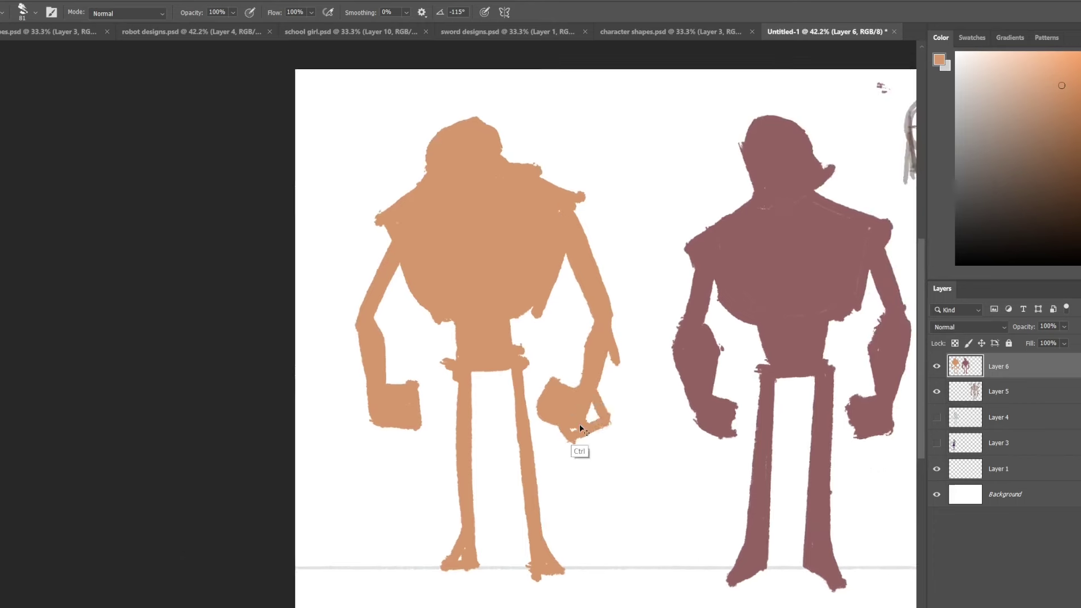
pyautogui.hotkey('ctrl', 'z')
pyautogui.scroll(2, 581, 429)
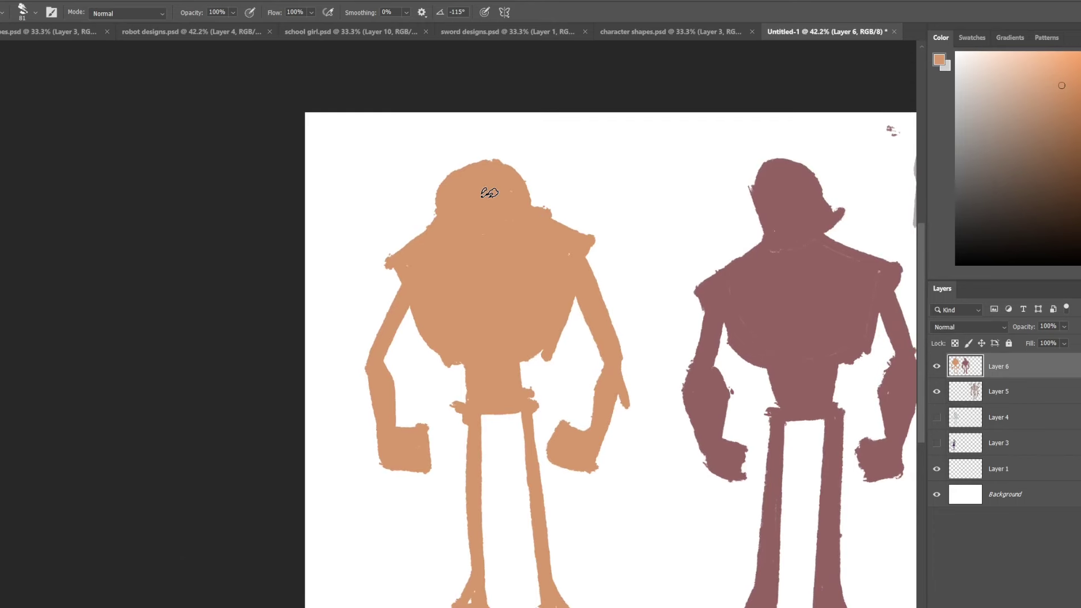
# Lasso an area of the orange silhouette and start a free transform on it.
pyautogui.scroll(-3, 489, 193)
pyautogui.scroll(1, 482, 508)
pyautogui.press('l')
pyautogui.moveTo(333, 332)
pyautogui.mouseDown()
pyautogui.moveTo(348, 417)
pyautogui.moveTo(333, 338)
pyautogui.mouseUp()
pyautogui.hotkey('ctrl', 't')
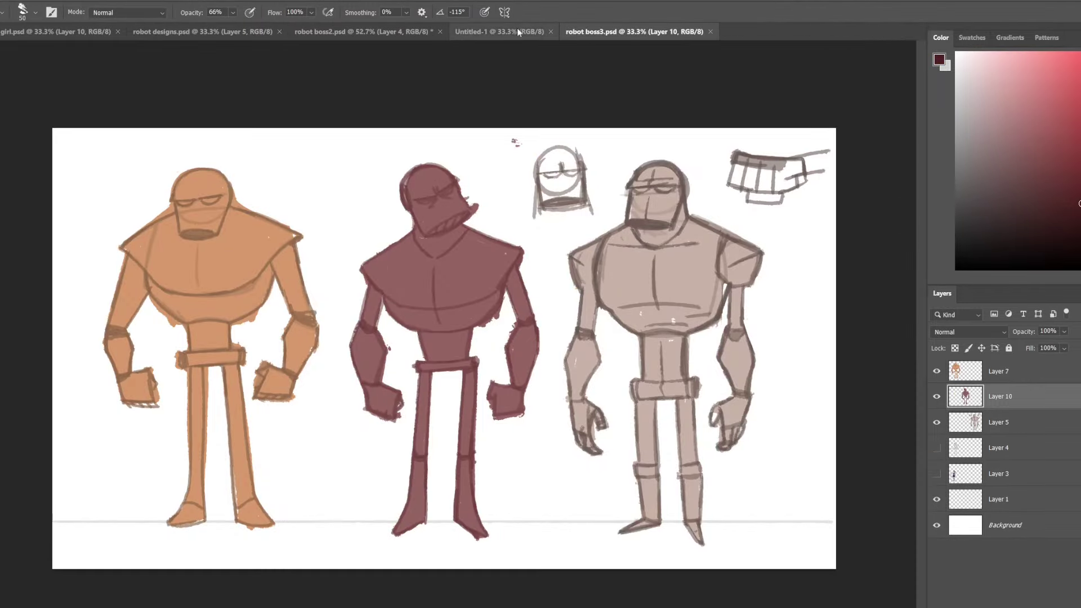
pyautogui.click(517, 29)
pyautogui.click(593, 33)
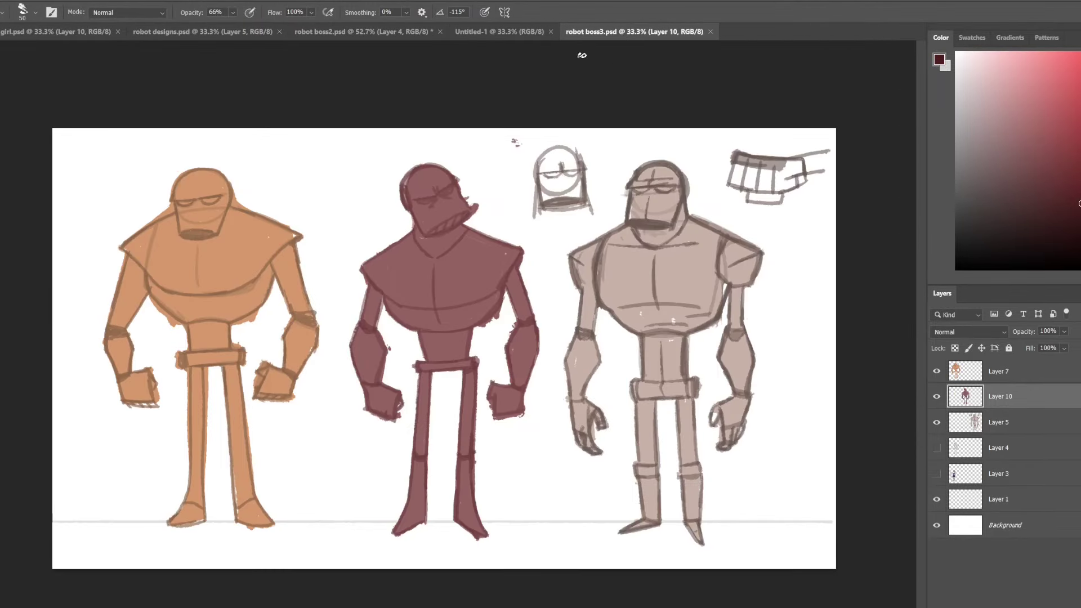
pyautogui.click(517, 31)
pyautogui.click(591, 33)
# Lasso and copy the dark red robot's head from robot boss3.psd, and switch to the blank Untitled-1 document.
pyautogui.press('l')
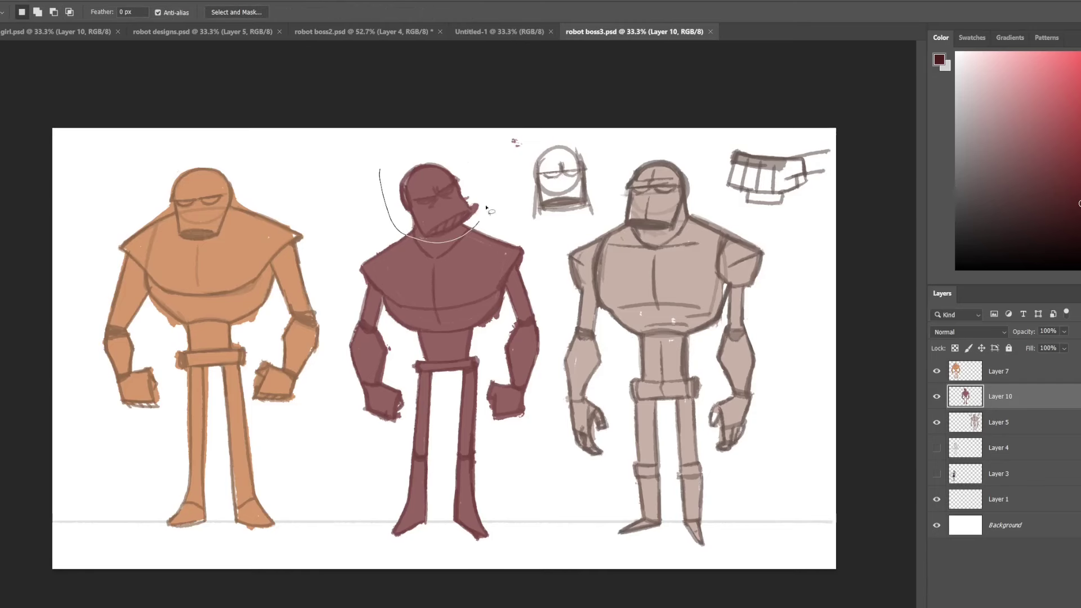
pyautogui.moveTo(487, 210); pyautogui.dragTo(383, 164)
pyautogui.click(518, 32)
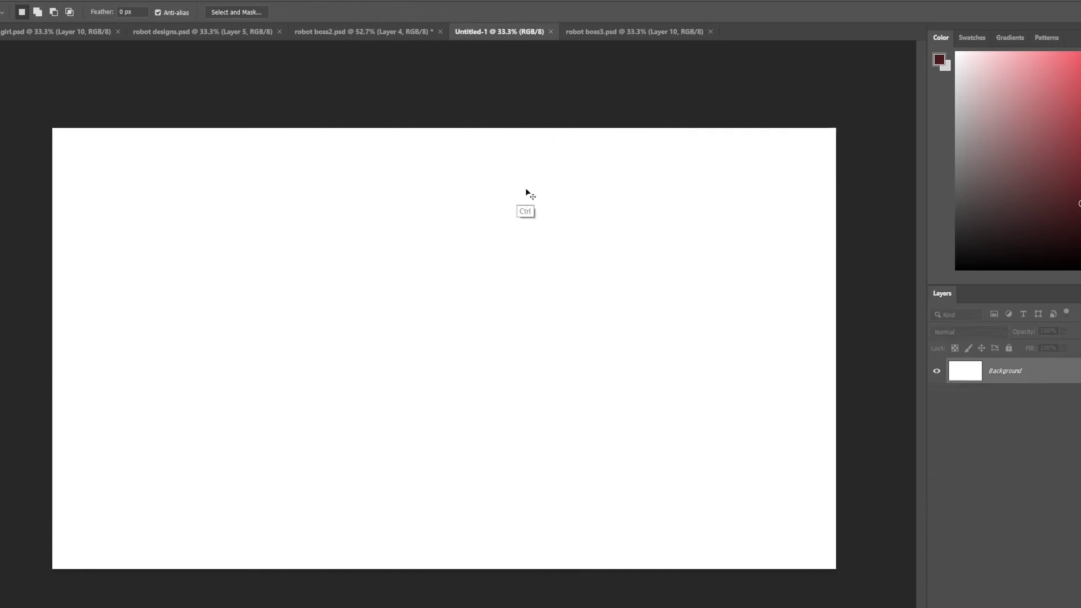
pyautogui.hotkey('ctrl', 'v')
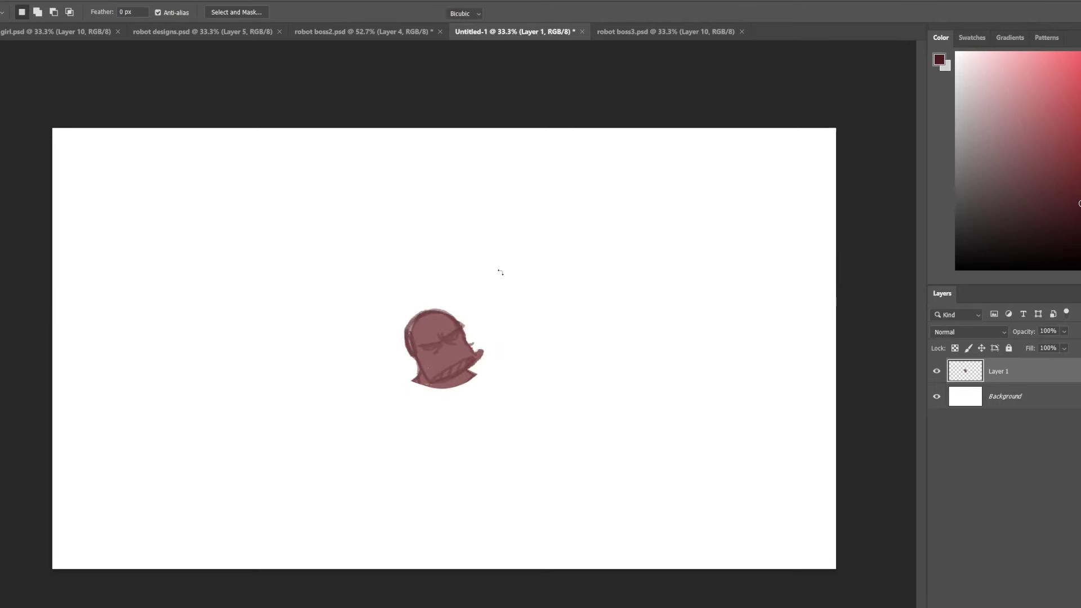
pyautogui.hotkey('ctrl', 't')
pyautogui.moveTo(486, 303); pyautogui.dragTo(523, 289)
pyautogui.moveTo(482, 323); pyautogui.dragTo(312, 263)
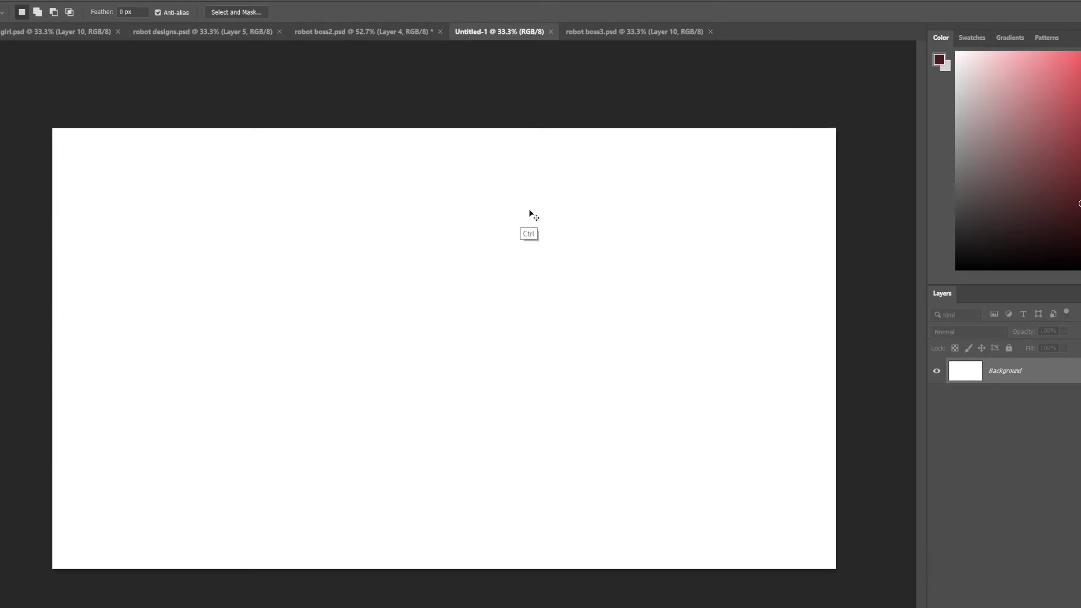
# Paste the robot head, enlarge it and place it near the canvas's upper-left corner as a reference.
pyautogui.hotkey('ctrl', 'v')
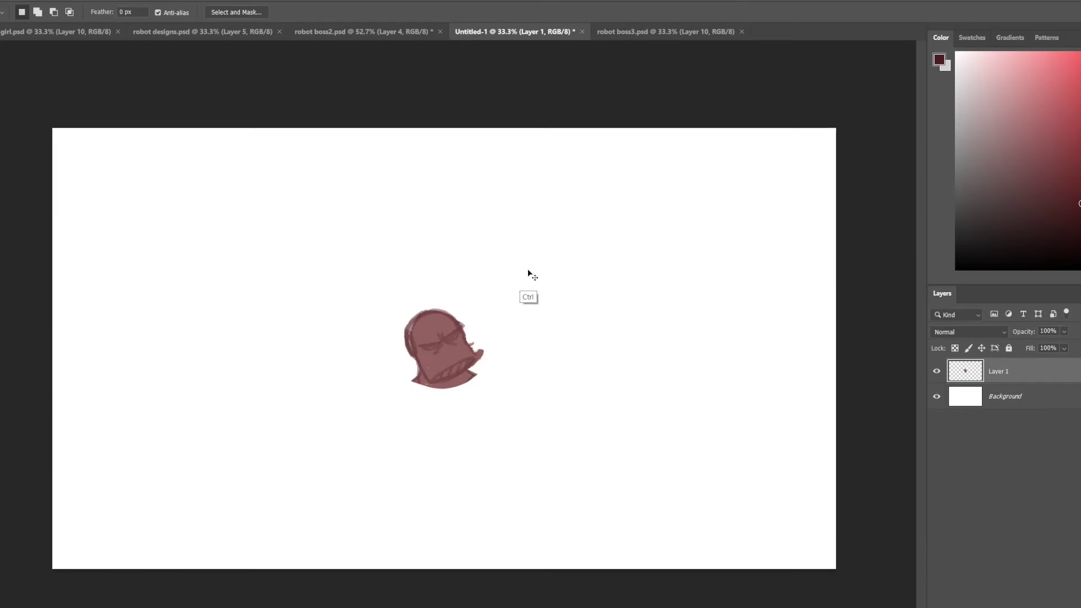
pyautogui.hotkey('ctrl', 't')
pyautogui.moveTo(484, 308); pyautogui.dragTo(186, 211)
pyautogui.click(553, 12)
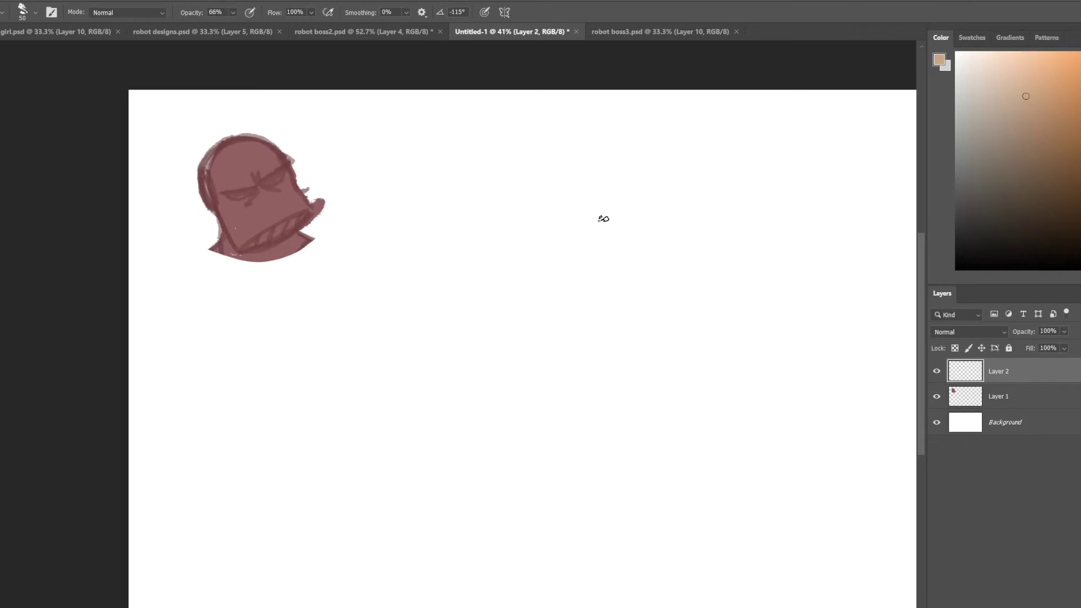
# Sketch a large tan head circle with a curved eye line, and a side line running down to the jaw.
pyautogui.moveTo(431, 242)
pyautogui.mouseDown()
pyautogui.moveTo(582, 218)
pyautogui.moveTo(558, 362)
pyautogui.moveTo(577, 329)
pyautogui.moveTo(458, 354)
pyautogui.mouseUp()
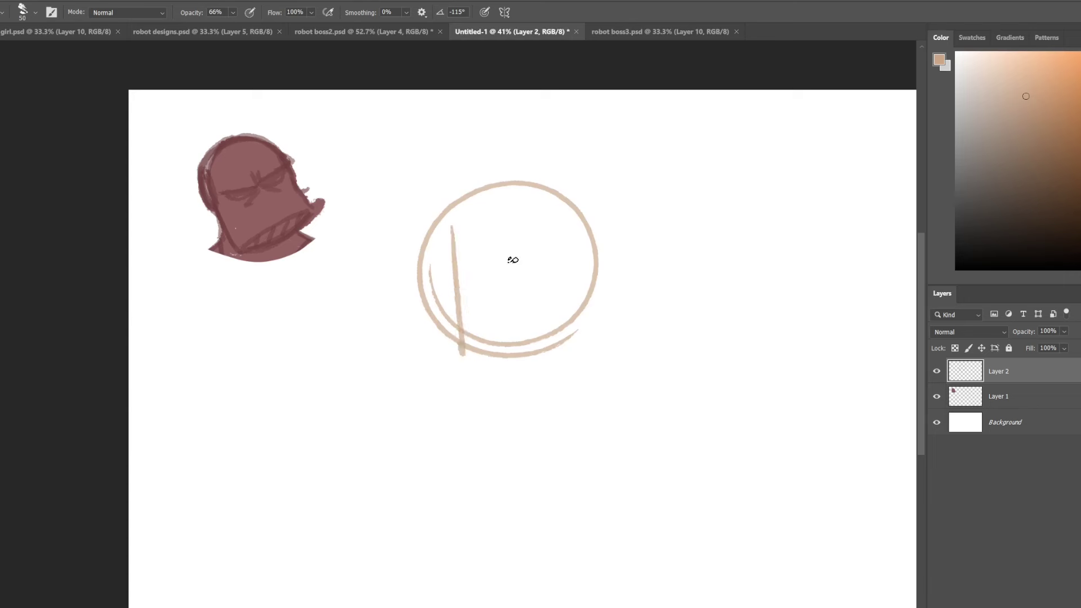
pyautogui.hotkey('ctrl', 'z')
pyautogui.moveTo(428, 245); pyautogui.dragTo(501, 419)
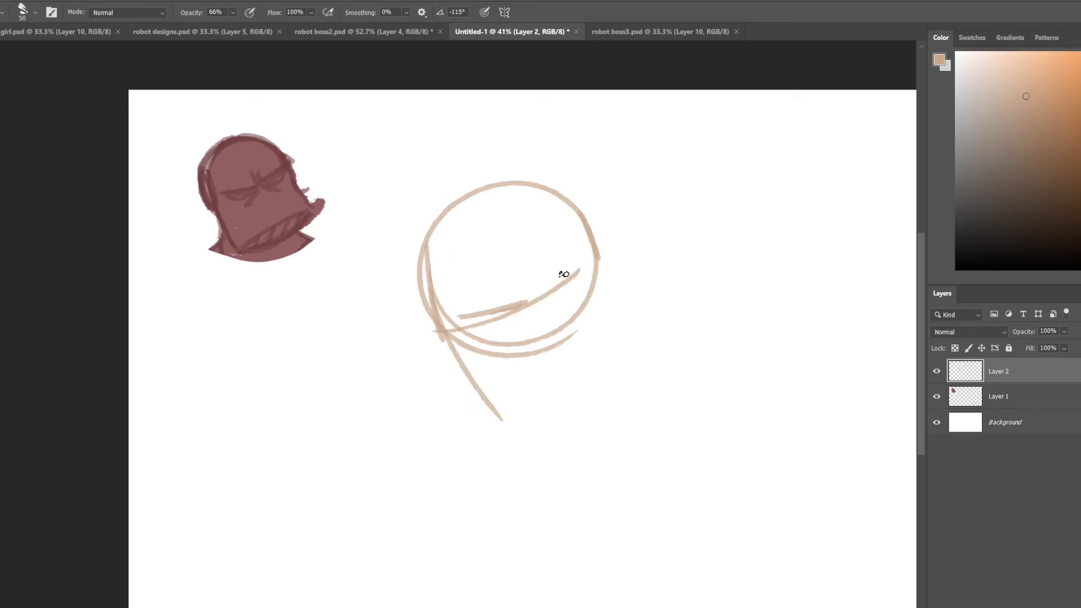
pyautogui.moveTo(433, 284)
pyautogui.mouseDown()
pyautogui.moveTo(572, 212)
pyautogui.moveTo(631, 251)
pyautogui.mouseUp()
# Sketch the robot's angled brow ridge with its pointed outer corner, and the half-closed eyes beneath.
pyautogui.scroll(3, 590, 230)
pyautogui.moveTo(529, 335); pyautogui.dragTo(588, 304)
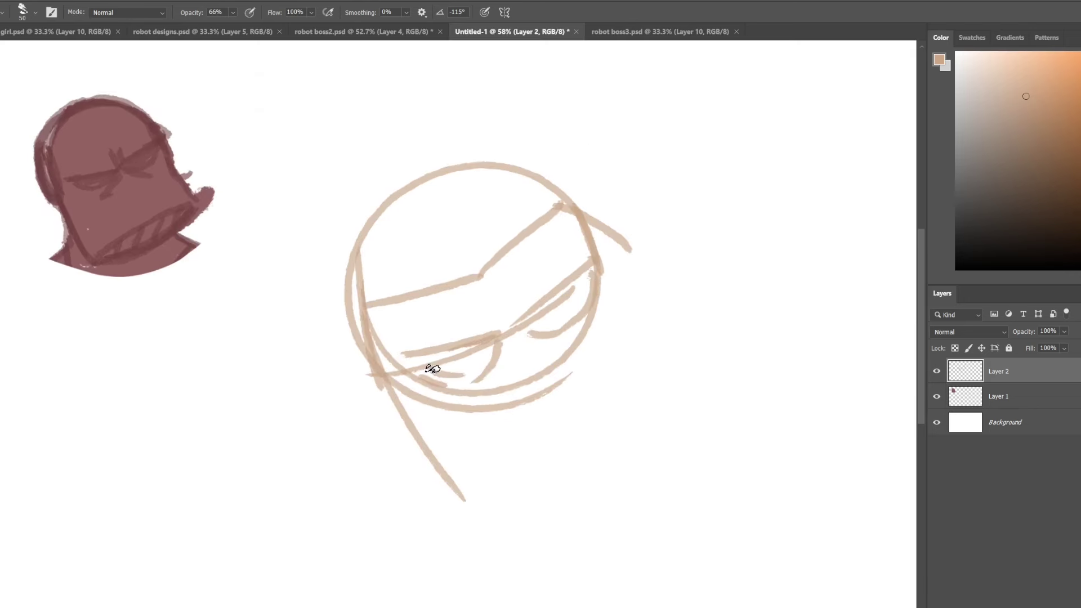
pyautogui.moveTo(629, 248); pyautogui.dragTo(509, 335)
pyautogui.moveTo(492, 295); pyautogui.dragTo(498, 330)
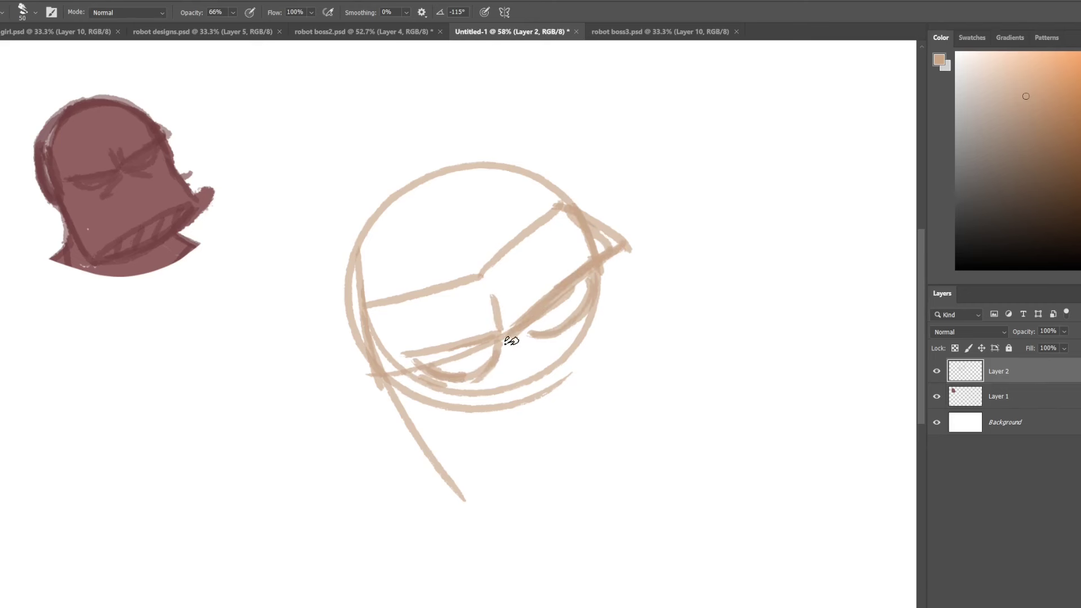
# Sketch the protruding jaw's two sides and close its end with an elliptical mouth opening.
pyautogui.moveTo(605, 334); pyautogui.dragTo(691, 424)
pyautogui.moveTo(462, 423); pyautogui.dragTo(501, 535)
pyautogui.moveTo(684, 428)
pyautogui.mouseDown()
pyautogui.moveTo(500, 531)
pyautogui.moveTo(682, 429)
pyautogui.mouseUp()
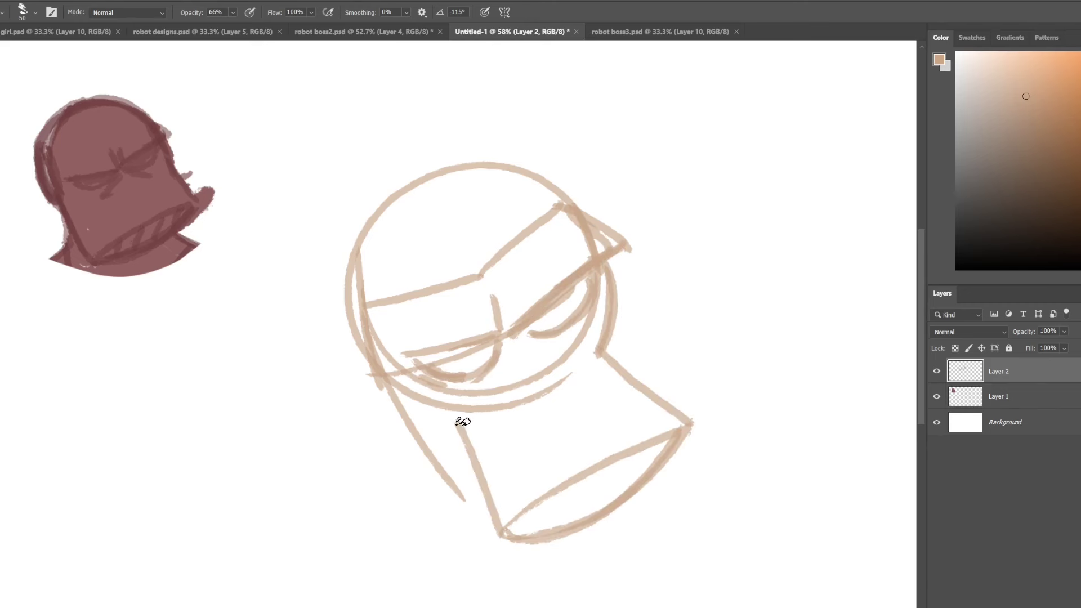
# Shade the eyelids and sketch a long curved tube extending out of the robot's mouth.
pyautogui.moveTo(489, 359); pyautogui.dragTo(405, 357)
pyautogui.moveTo(516, 337)
pyautogui.mouseDown()
pyautogui.moveTo(611, 456)
pyautogui.moveTo(816, 580)
pyautogui.moveTo(676, 442)
pyautogui.mouseUp()
pyautogui.hotkey('ctrl', 'z')
pyautogui.moveTo(442, 351); pyautogui.dragTo(662, 493)
pyautogui.moveTo(479, 351); pyautogui.dragTo(737, 456)
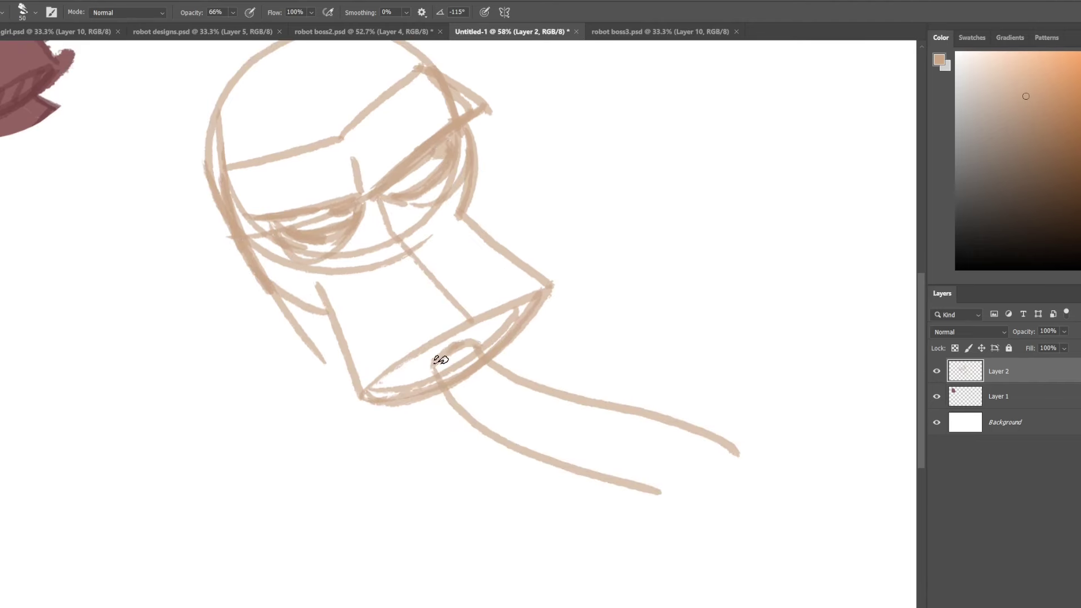
pyautogui.moveTo(439, 357)
pyautogui.mouseDown()
pyautogui.moveTo(495, 417)
pyautogui.moveTo(692, 491)
pyautogui.mouseUp()
# Sketch a flared cup with an elliptical opening at the end of the tube.
pyautogui.moveTo(670, 497)
pyautogui.mouseDown()
pyautogui.moveTo(768, 439)
pyautogui.moveTo(726, 583)
pyautogui.mouseUp()
pyautogui.moveTo(726, 580); pyautogui.dragTo(777, 563)
pyautogui.moveTo(769, 442); pyautogui.dragTo(805, 518)
pyautogui.scroll(-3, 576, 315)
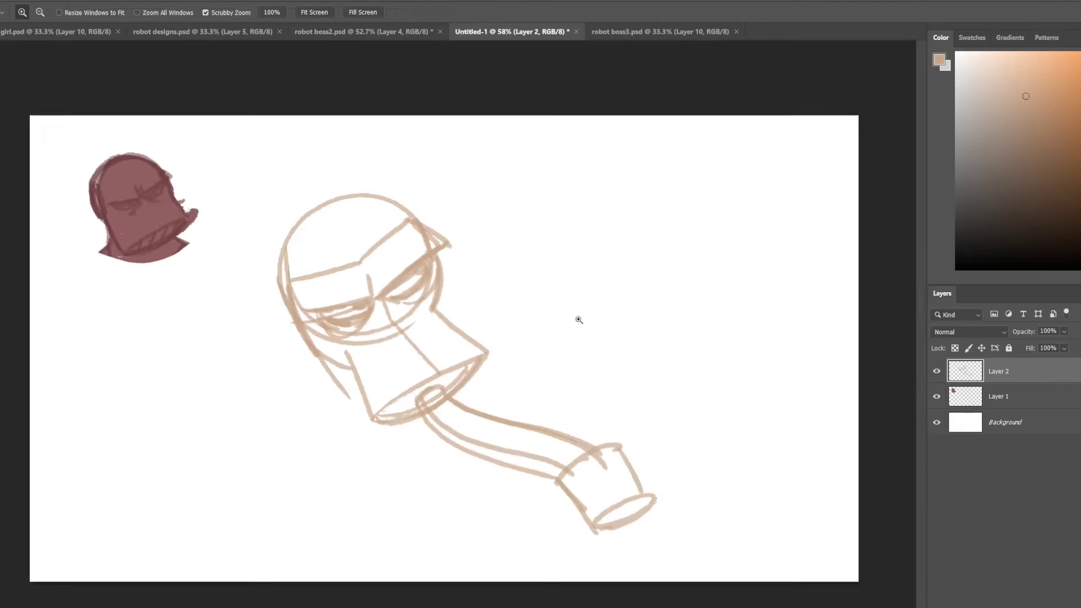
# Darken the lower edge of the robot's brow, the creases between the eyes, and both half-closed eyes.
pyautogui.scroll(3, 321, 465)
pyautogui.scroll(2, 393, 248)
pyautogui.moveTo(276, 316); pyautogui.dragTo(622, 157)
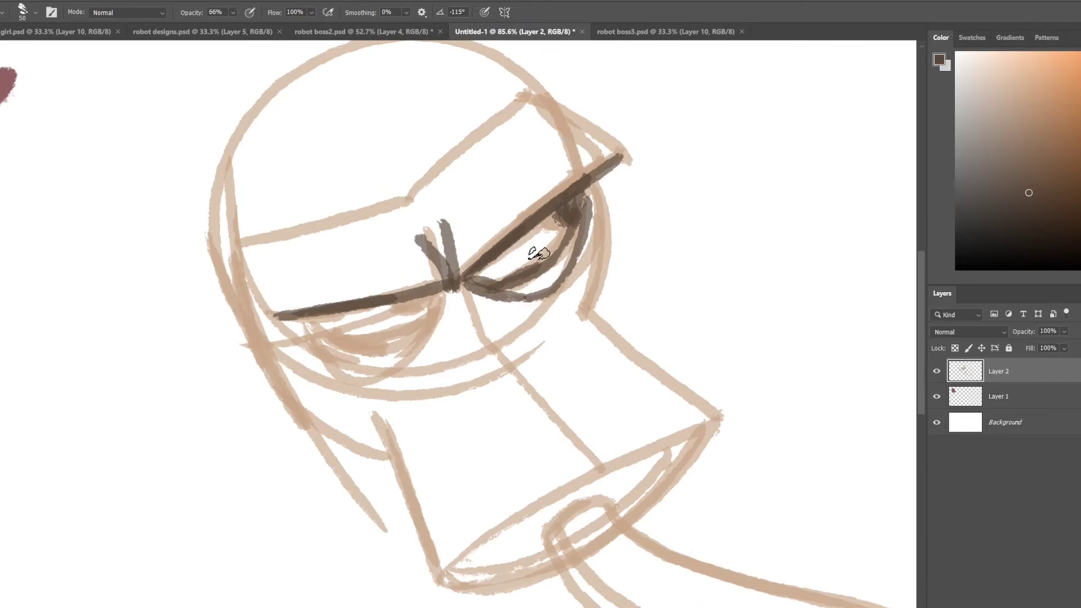
pyautogui.moveTo(557, 304); pyautogui.dragTo(468, 279)
pyautogui.moveTo(439, 293); pyautogui.dragTo(359, 336)
pyautogui.moveTo(298, 321); pyautogui.dragTo(442, 298)
pyautogui.moveTo(332, 354); pyautogui.dragTo(439, 285)
# Redraw the robot's cheek, the jaw's two sides and its curved lower end in dark strokes.
pyautogui.moveTo(597, 186); pyautogui.dragTo(706, 405)
pyautogui.moveTo(528, 333); pyautogui.dragTo(499, 260)
pyautogui.moveTo(571, 163); pyautogui.dragTo(670, 363)
pyautogui.moveTo(349, 366)
pyautogui.mouseDown()
pyautogui.moveTo(444, 495)
pyautogui.moveTo(673, 363)
pyautogui.mouseUp()
# Try a curved line across the jaw above the mouth opening, and undo it.
pyautogui.moveTo(400, 439); pyautogui.dragTo(588, 309)
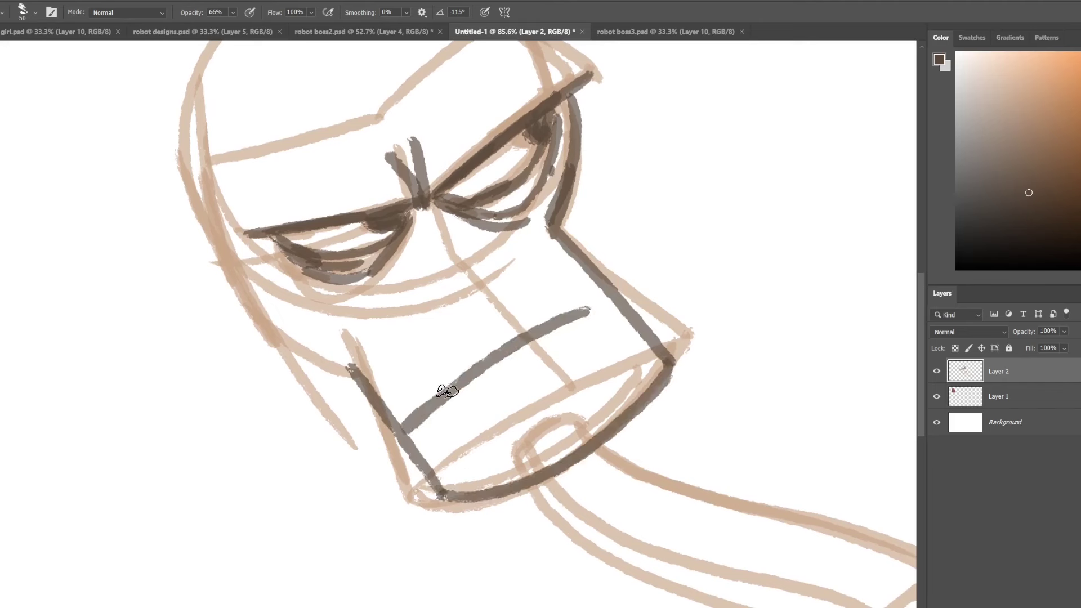
pyautogui.moveTo(420, 406); pyautogui.dragTo(600, 298)
pyautogui.hotkey('ctrl', 'z')
pyautogui.hotkey('ctrl', 'z')
# Outline the brow ridge's upper edge in dark strokes out to its pointed corner, undoing the unwanted strokes.
pyautogui.moveTo(332, 118)
pyautogui.mouseDown()
pyautogui.moveTo(405, 200)
pyautogui.moveTo(254, 242)
pyautogui.mouseUp()
pyautogui.moveTo(244, 250); pyautogui.dragTo(304, 391)
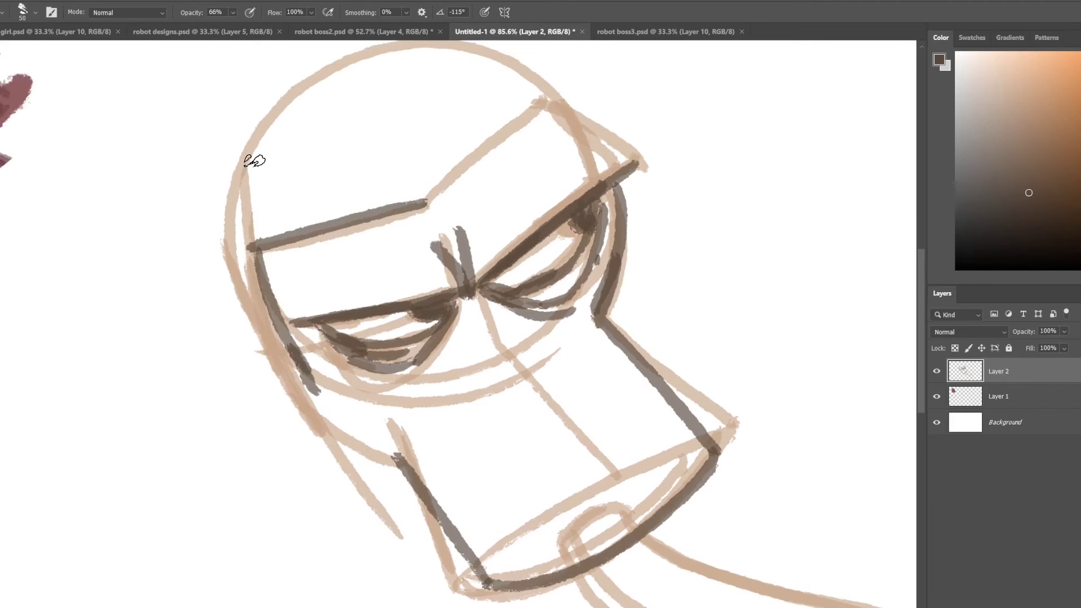
pyautogui.moveTo(251, 159); pyautogui.dragTo(296, 215)
pyautogui.moveTo(259, 248); pyautogui.dragTo(557, 109)
pyautogui.moveTo(495, 217); pyautogui.dragTo(366, 278)
pyautogui.hotkey('ctrl', 'z')
pyautogui.hotkey('ctrl', 'z')
pyautogui.hotkey('ctrl', 'z')
pyautogui.hotkey('ctrl', 'z')
pyautogui.moveTo(283, 299)
pyautogui.mouseDown()
pyautogui.moveTo(579, 140)
pyautogui.moveTo(664, 234)
pyautogui.mouseUp()
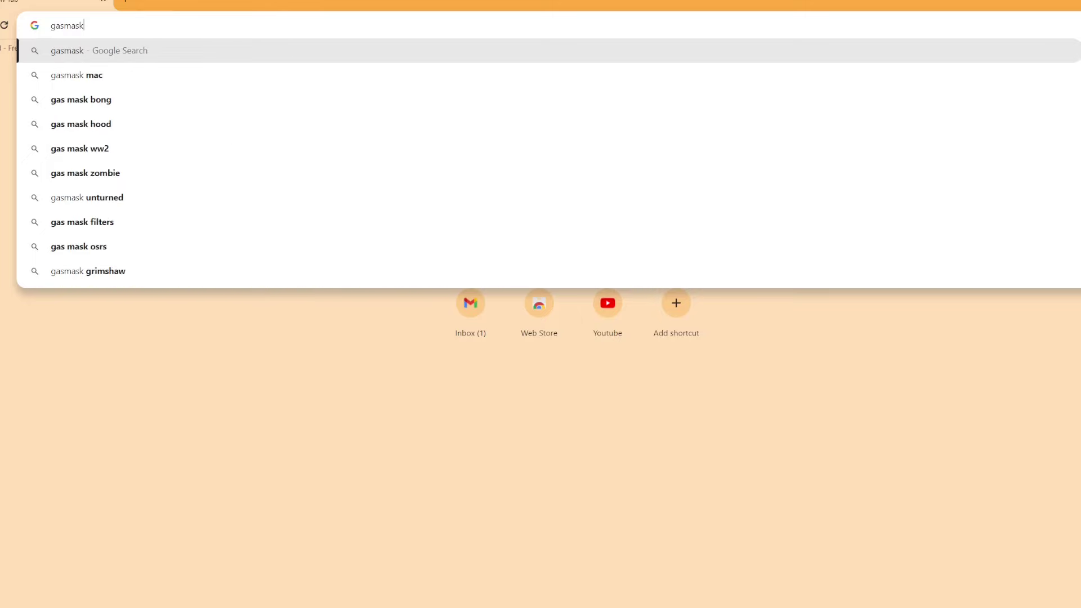
# Search the web in the browser for "gasmask" and refine the query to "gas mask hose".
pyautogui.press('Return')
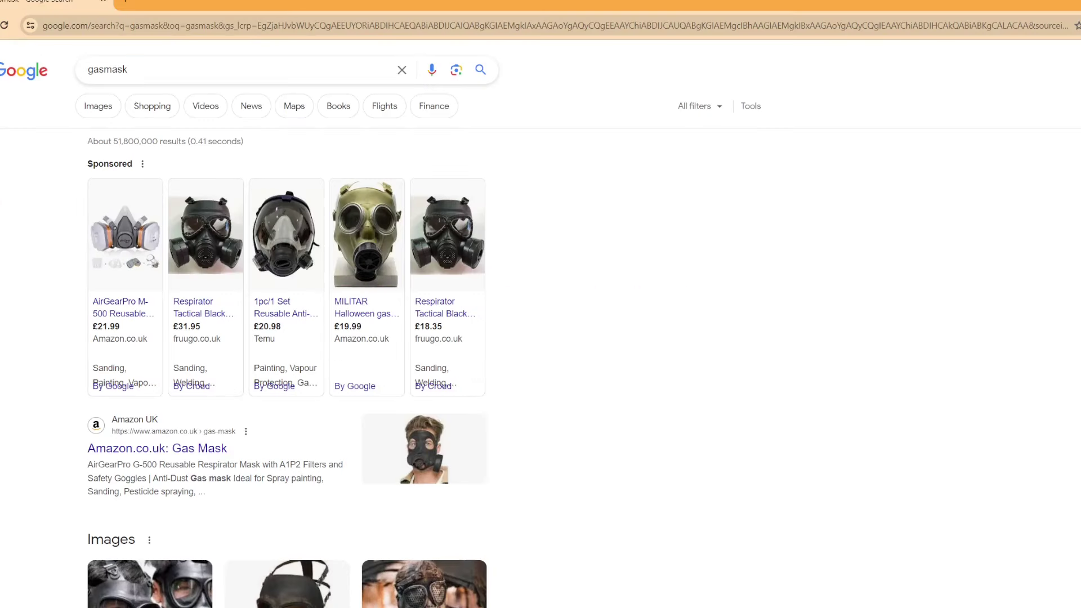
pyautogui.click(128, 70)
pyautogui.write('hose')
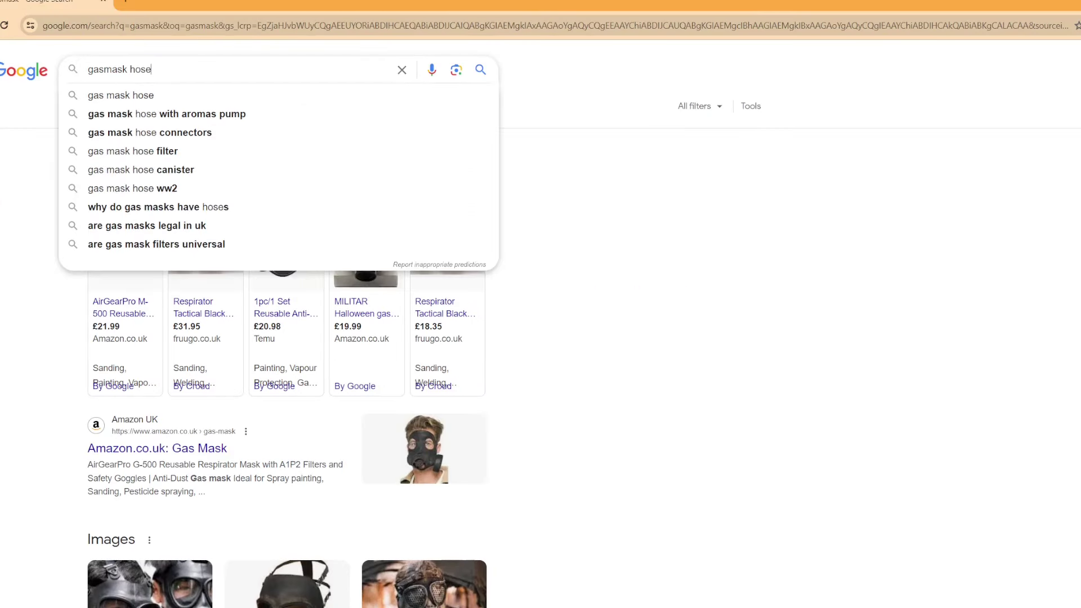
pyautogui.press('Return')
pyautogui.click(187, 164)
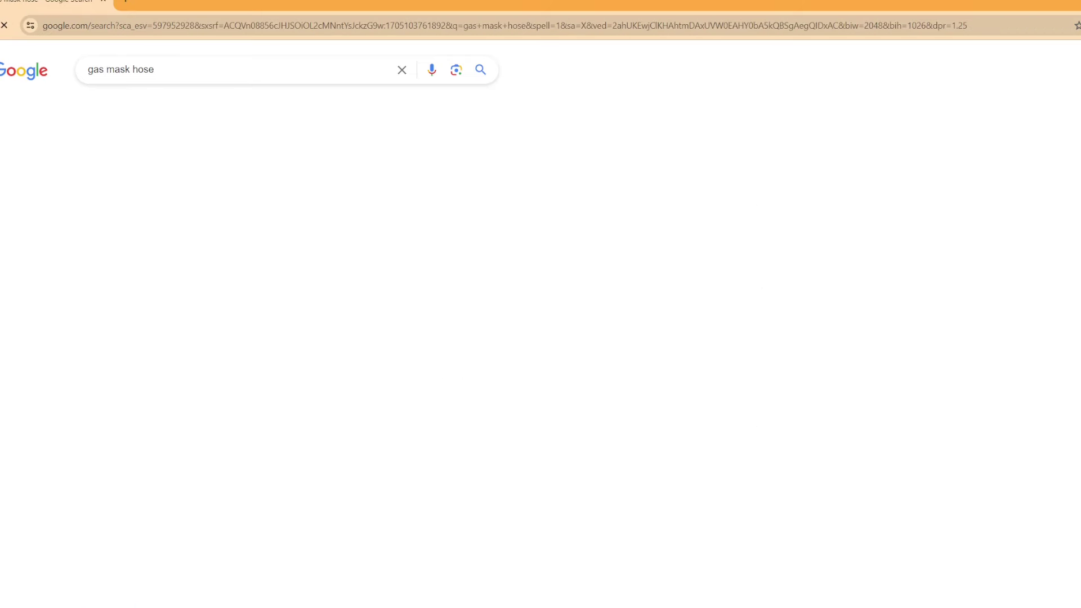
# Examine the image results for "gas mask with hose" as hose reference, and return to the Photoshop sketch.
pyautogui.click(155, 106)
pyautogui.scroll(-3, 540, 372)
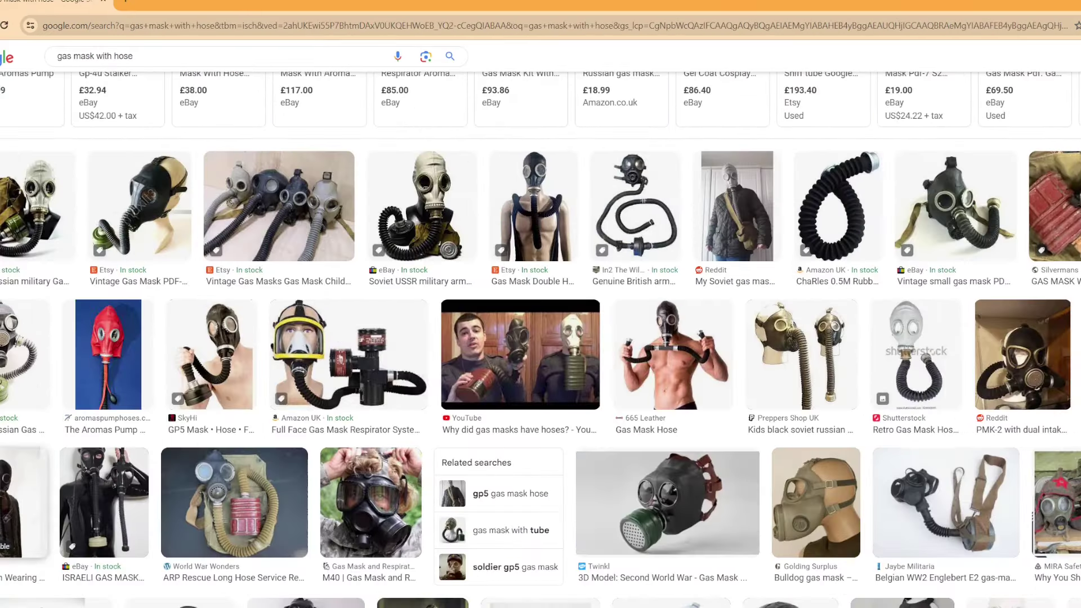
pyautogui.click(307, 603)
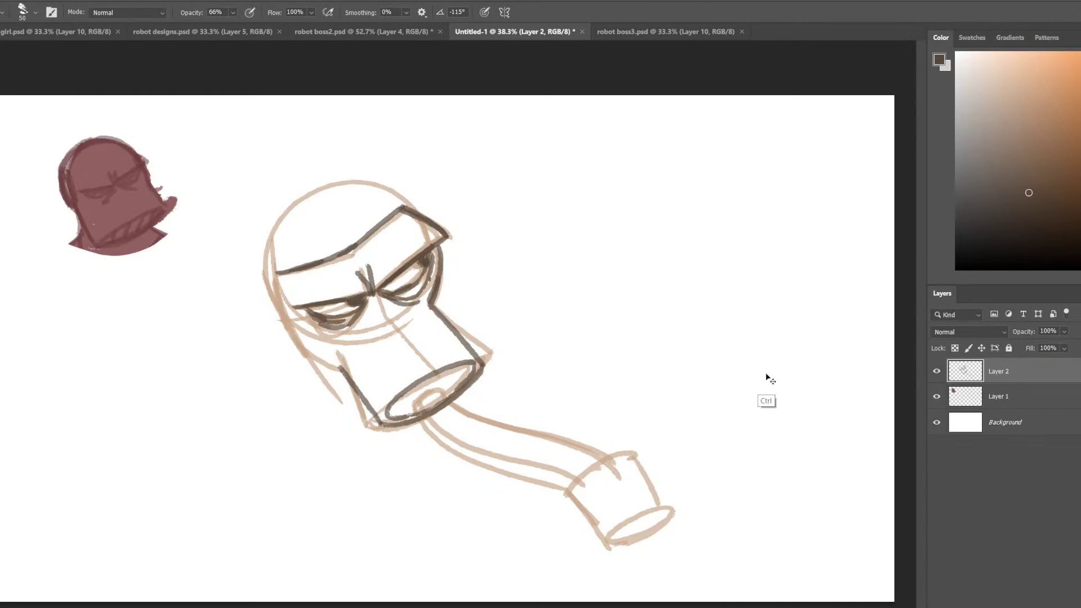
# Scale the robot head sketch on Layer 2 down to about half size and place it below the small red head.
pyautogui.hotkey('ctrl', 't')
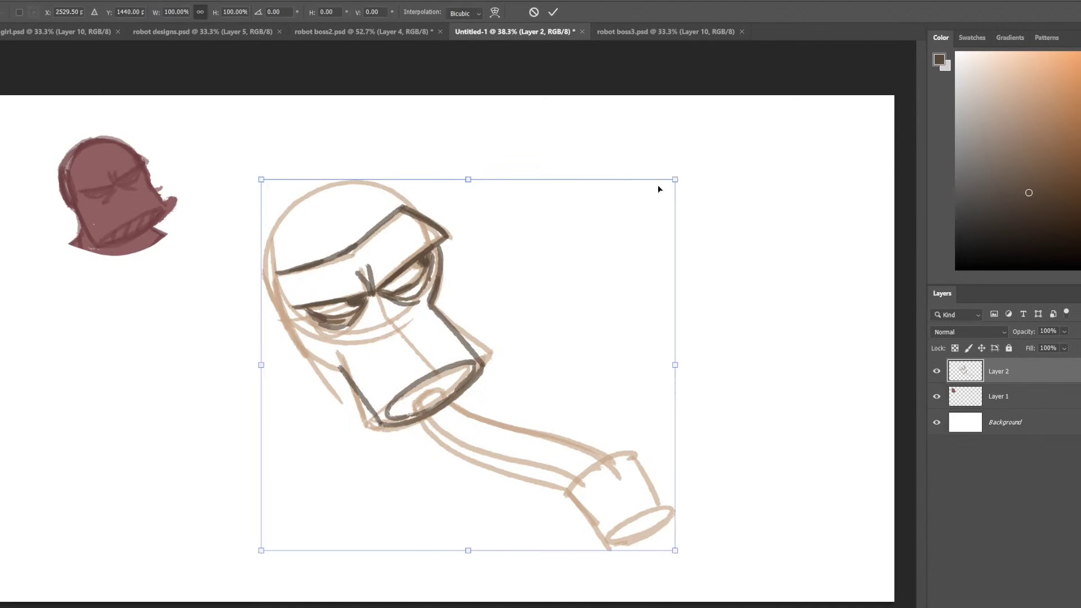
pyautogui.moveTo(667, 179); pyautogui.dragTo(473, 339)
pyautogui.moveTo(363, 404); pyautogui.dragTo(130, 324)
pyautogui.press('Return')
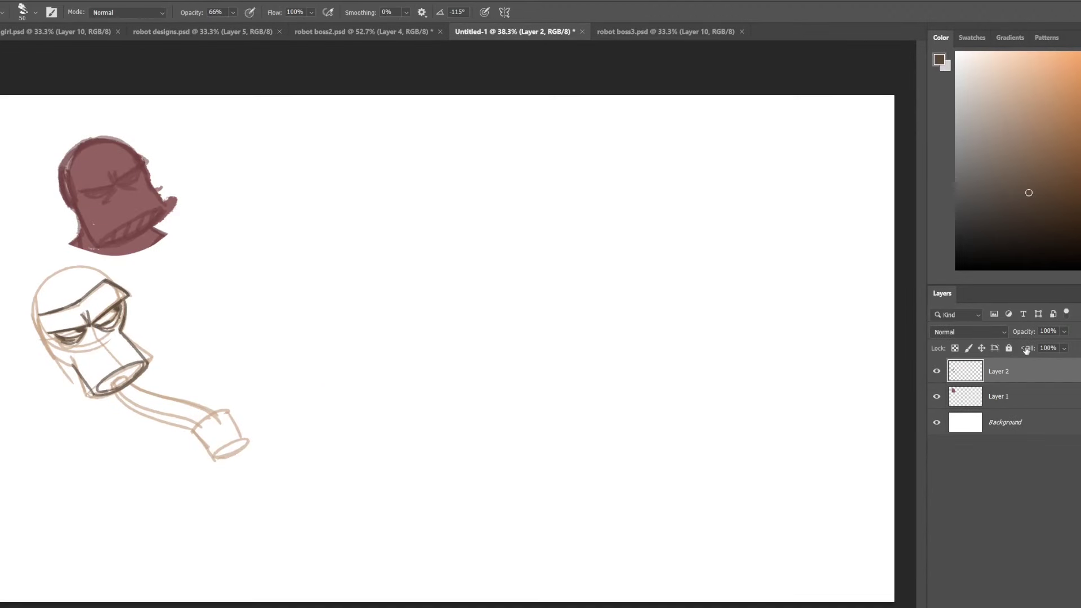